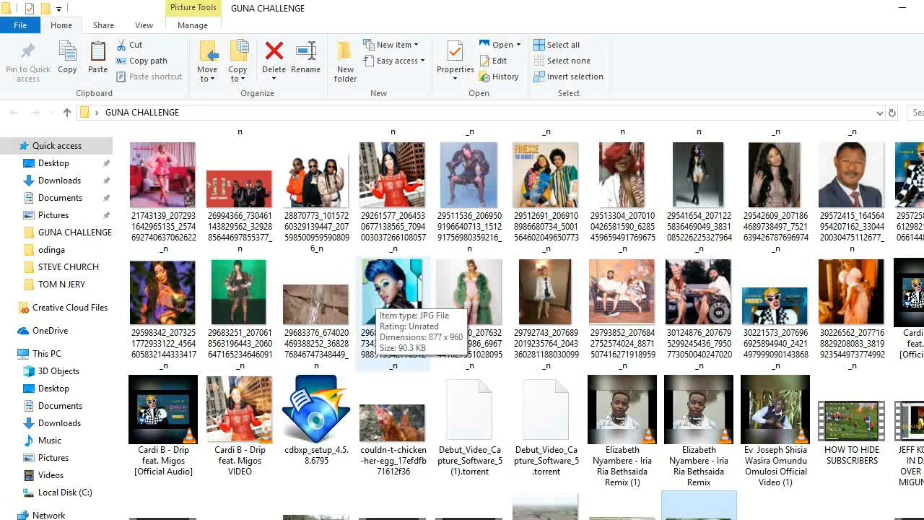
Select six photos in the GUNA CHALLENGE folder and place them in sequence on track V1 of the Premiere Pro timeline
left_click(377, 296, "ctrl")
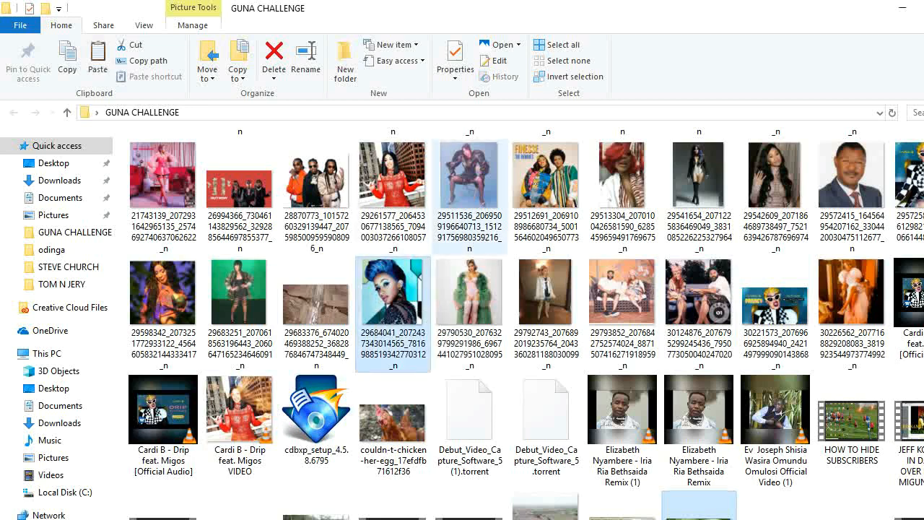
left_click(469, 195, "ctrl")
left_click(315, 195, "ctrl")
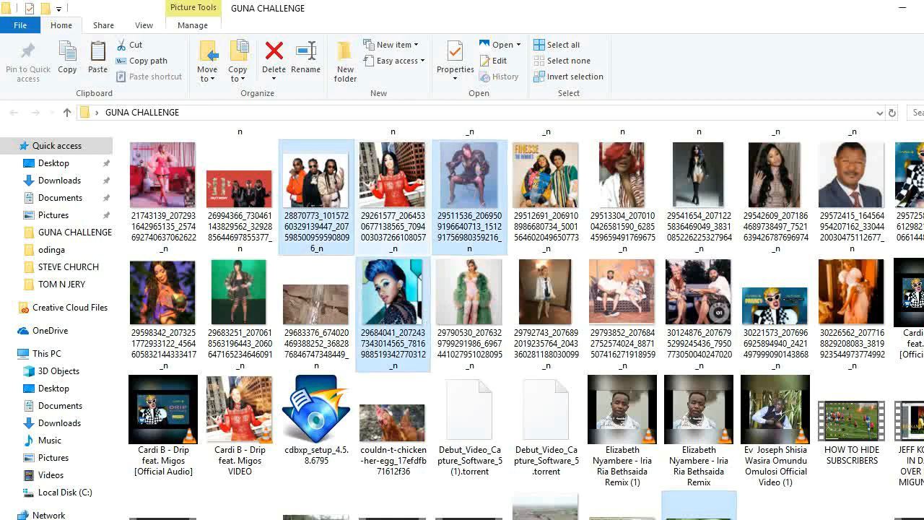
left_click(393, 195, "ctrl")
left_click(622, 195, "ctrl")
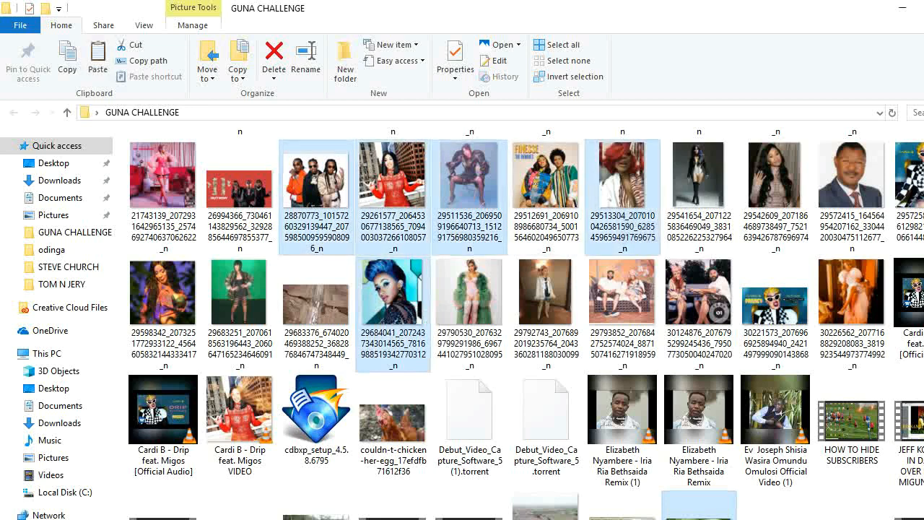
left_click_drag(392, 299, 398, 397)
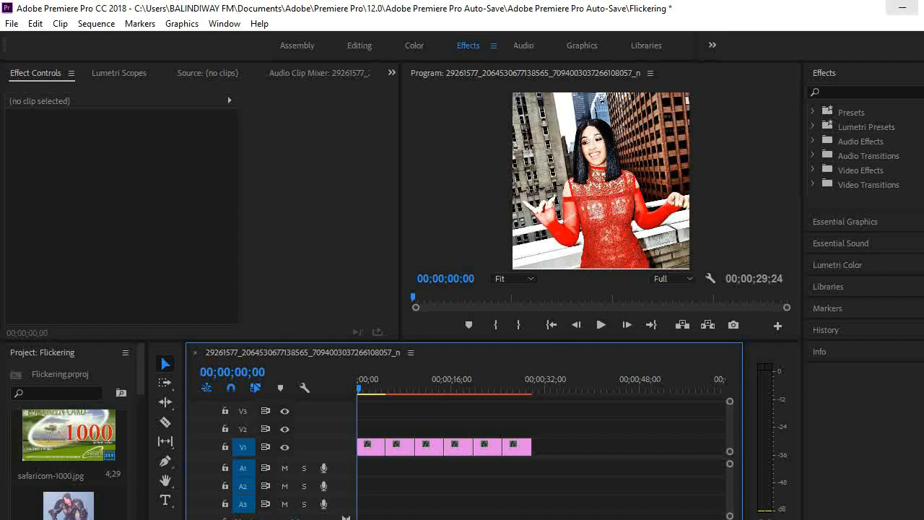
Add the "audio clip" video from the desktop to the start of the timeline, with its picture on V2 and sound on A2
left_click(902, 7)
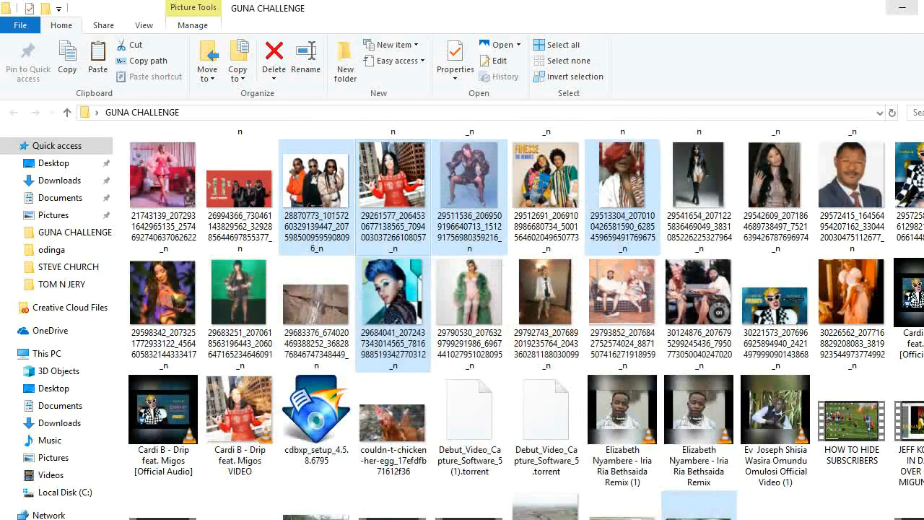
left_click(901, 7)
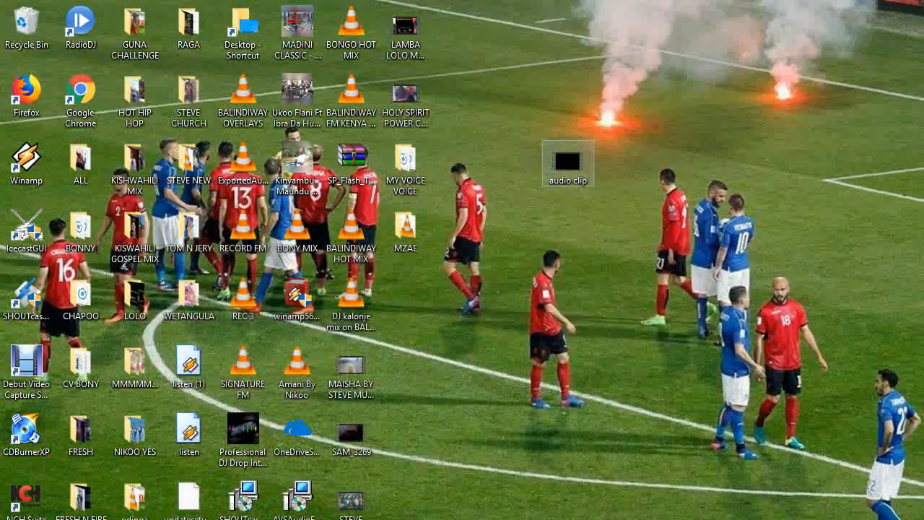
left_click_drag(567, 166, 360, 443)
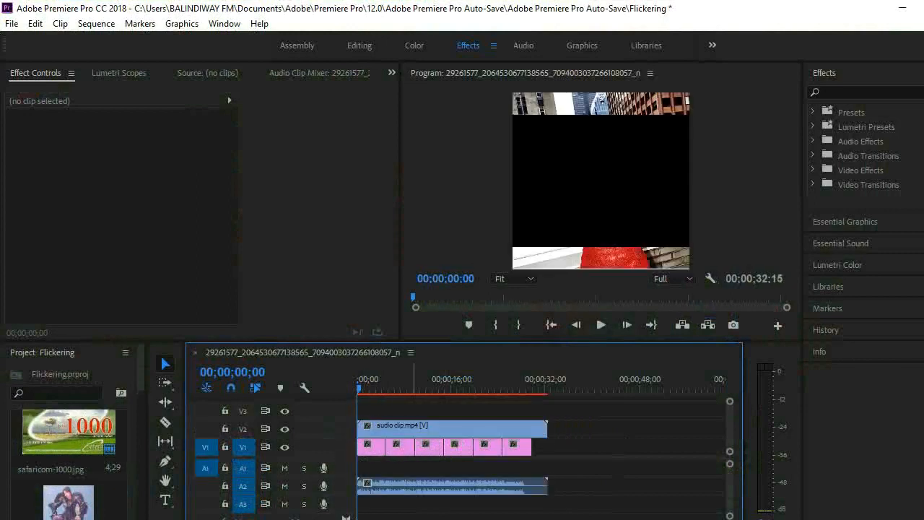
Delete only the video part of audio clip.mp4 by locking its audio track, and move its sound to track A1
left_click(418, 429)
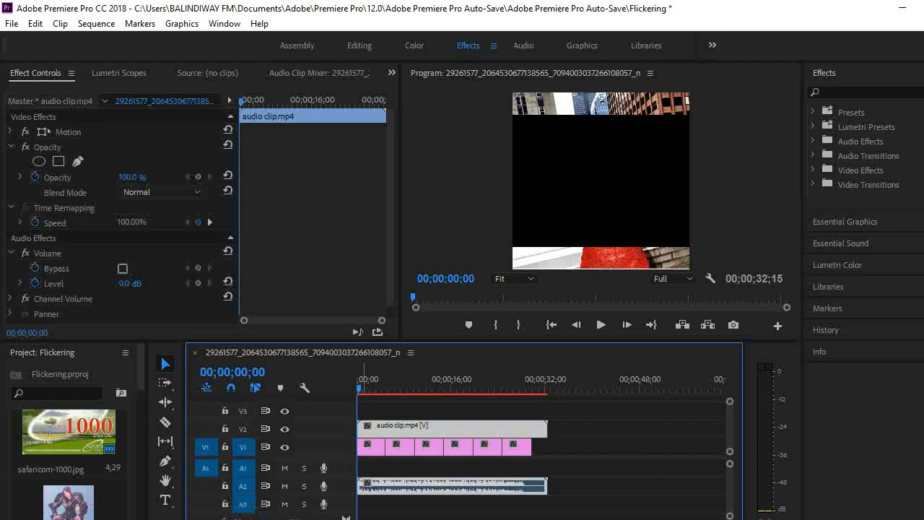
left_click(225, 486)
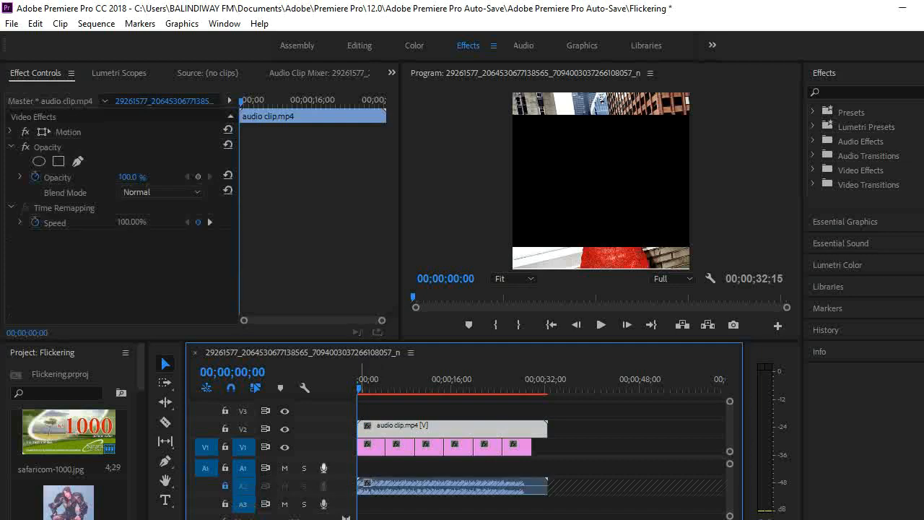
right_click(421, 425)
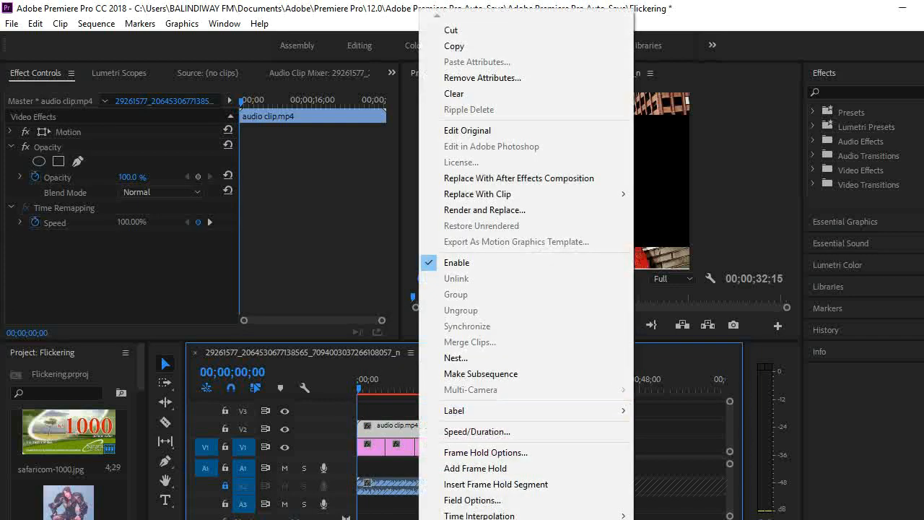
left_click(455, 93)
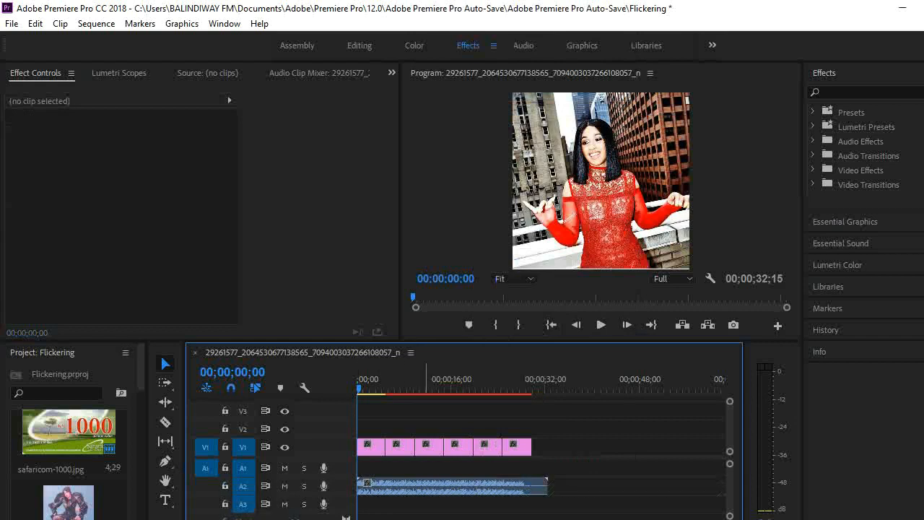
left_click_drag(448, 486, 447, 468)
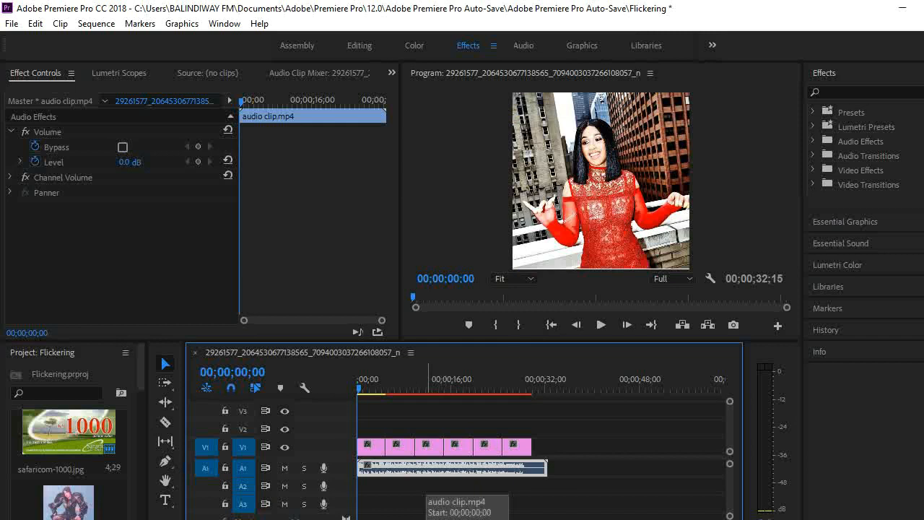
Play the sequence to find the cut point, park the playhead at 00;00;03;24 and mark the audio clip there
key("space")
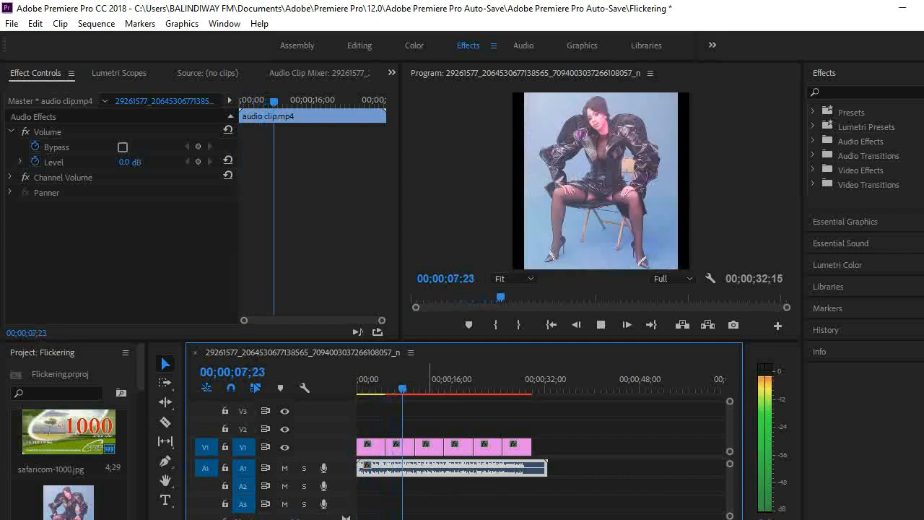
key("space")
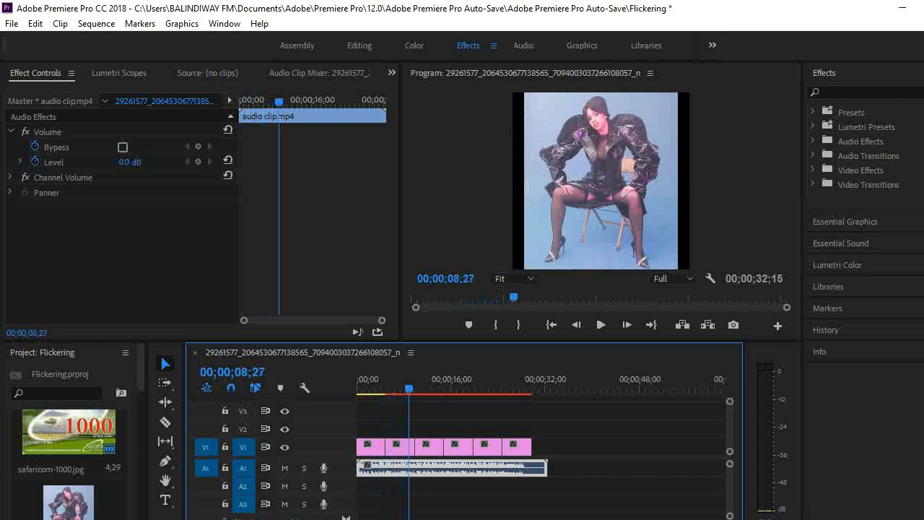
key("Home")
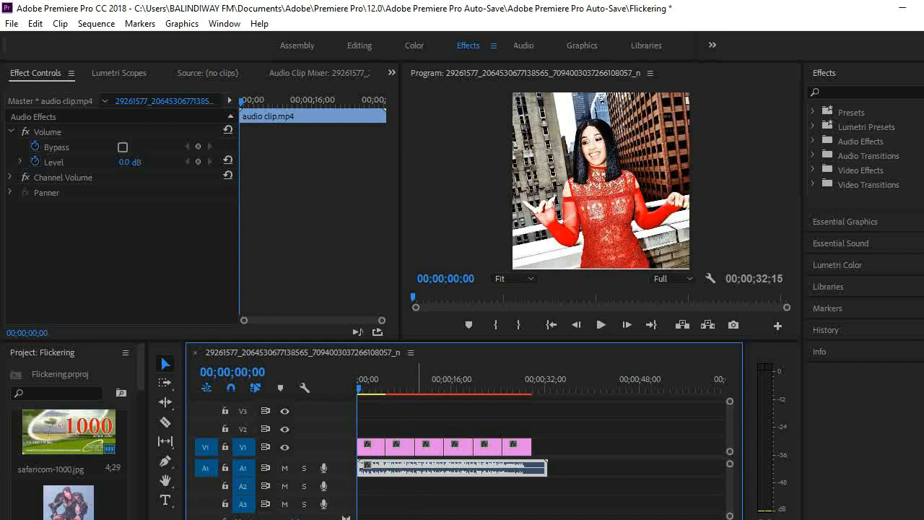
key("space")
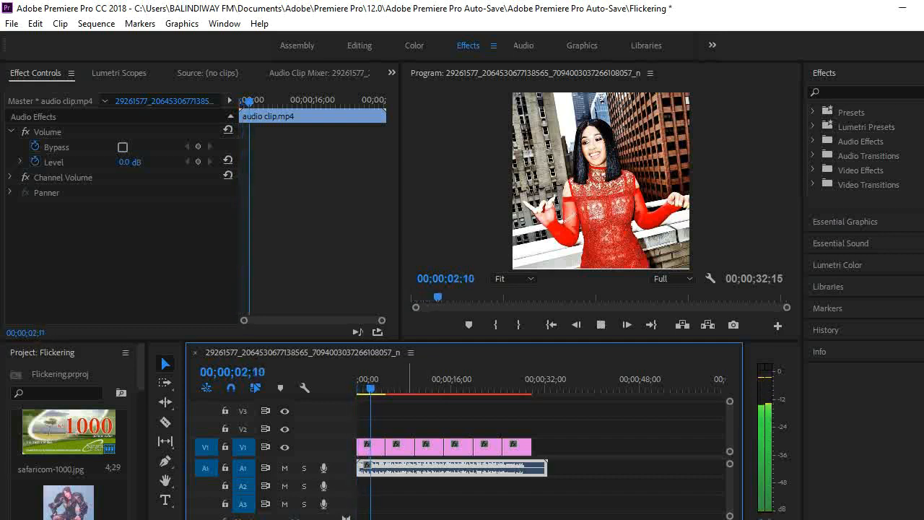
key("space")
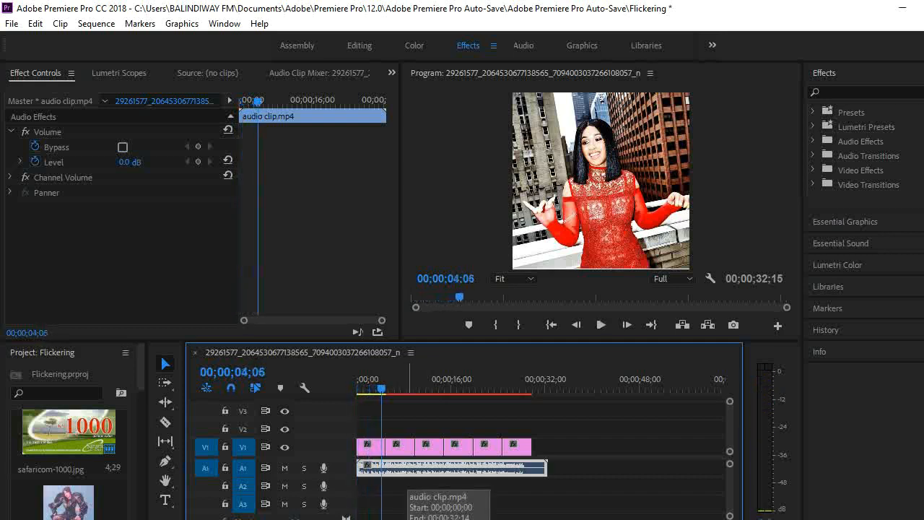
left_click(372, 379)
key("space")
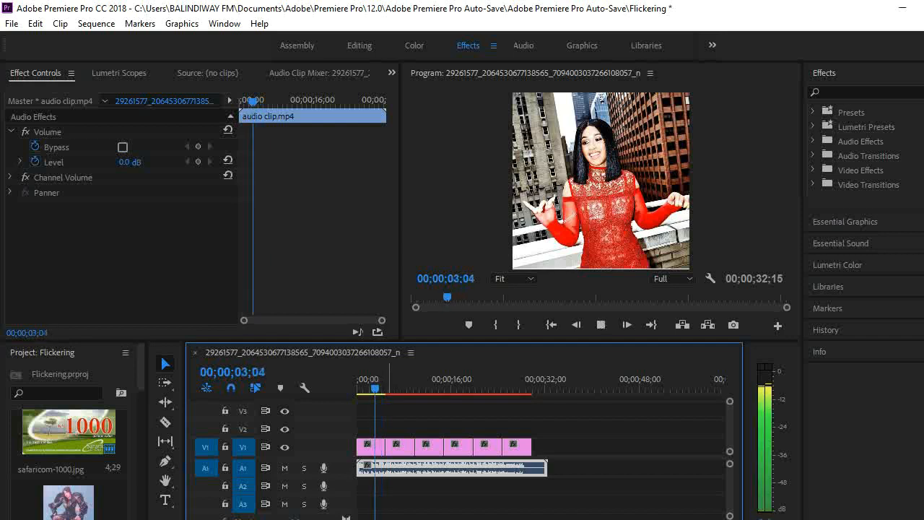
key("space")
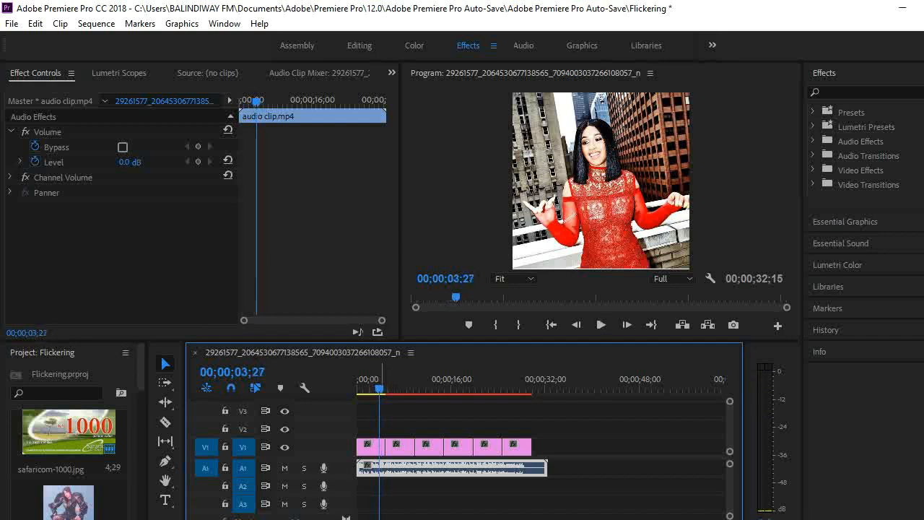
key("Left")
key("Left")
key("Left")
Cut the first image clip on V1 at the playhead with the Razor tool and return to the Selection tool
left_click(370, 446)
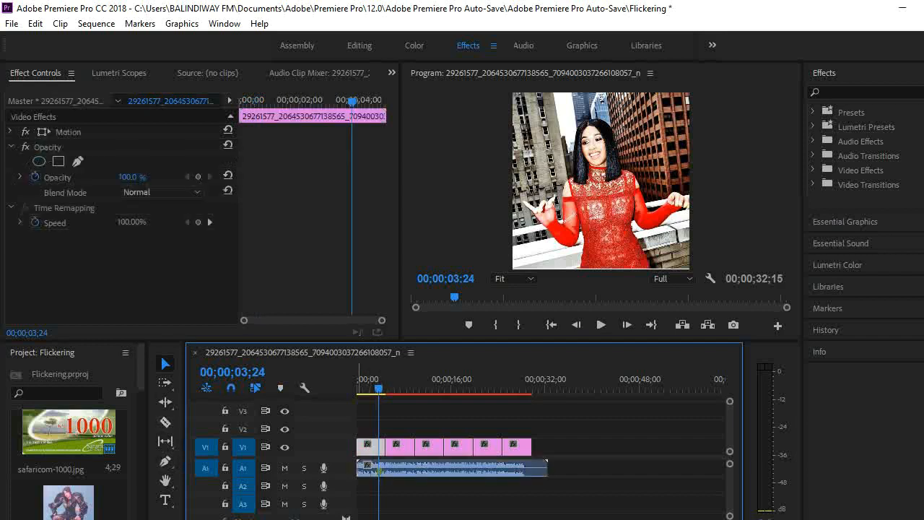
left_click(166, 422)
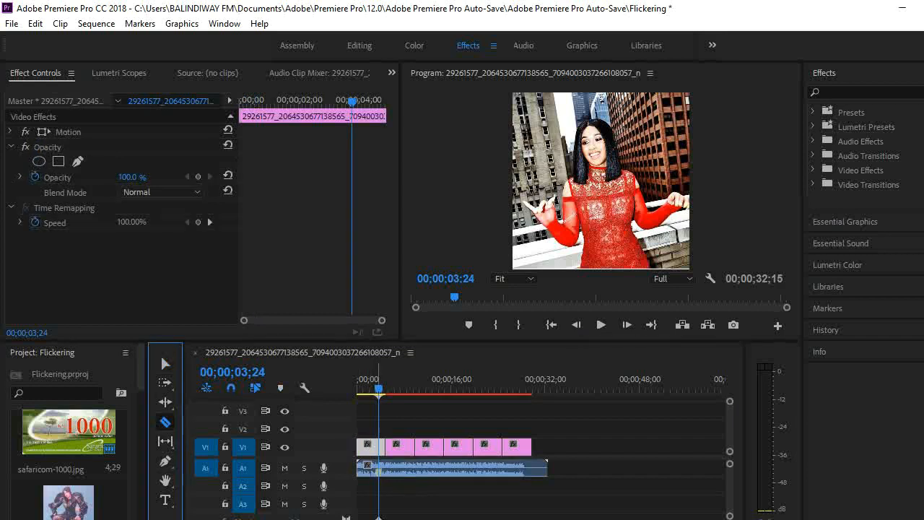
left_click(378, 446)
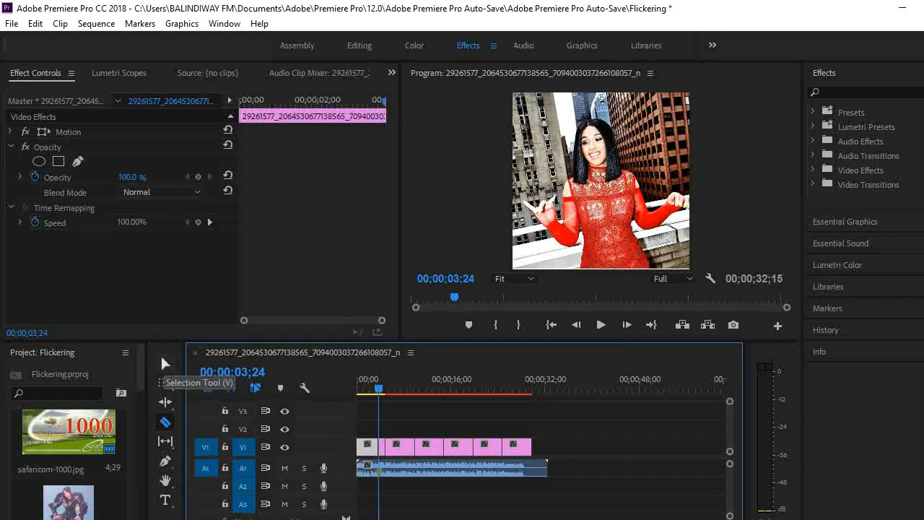
key("v")
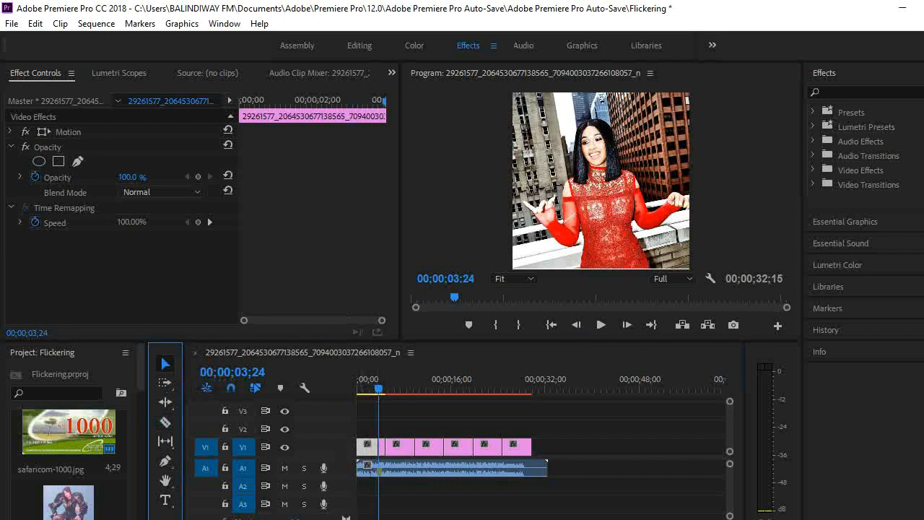
Razor the rest of the first image, from the 00;00;03;24 cut to its end, into thin slices of roughly equal length
key("=")
key("=")
key("=")
key("=")
key("=")
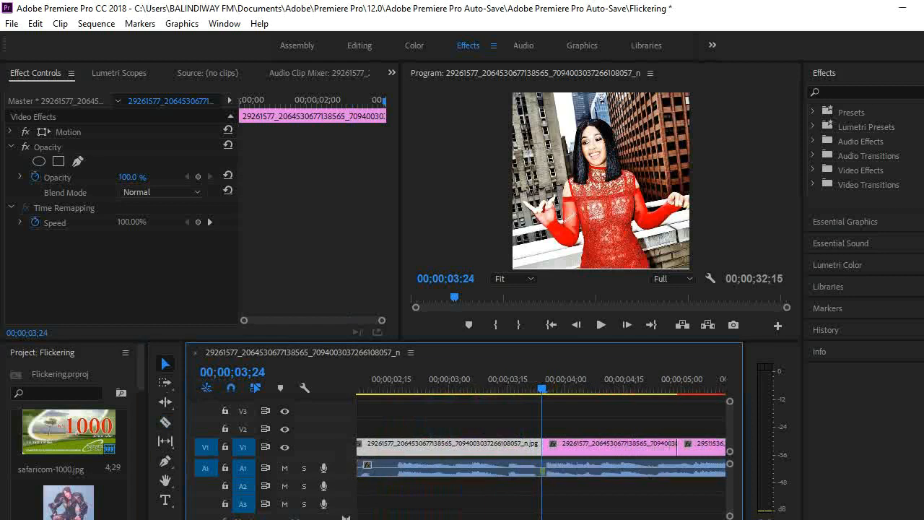
left_click(600, 445)
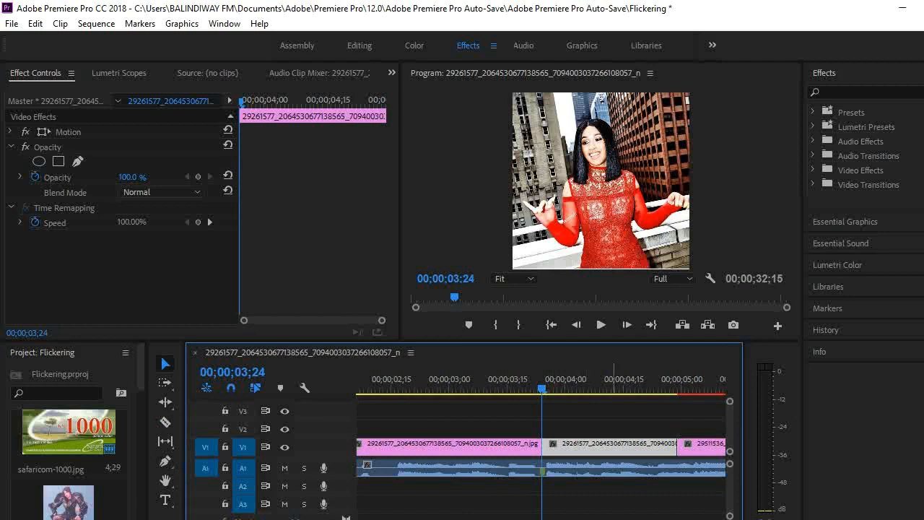
left_click(165, 423)
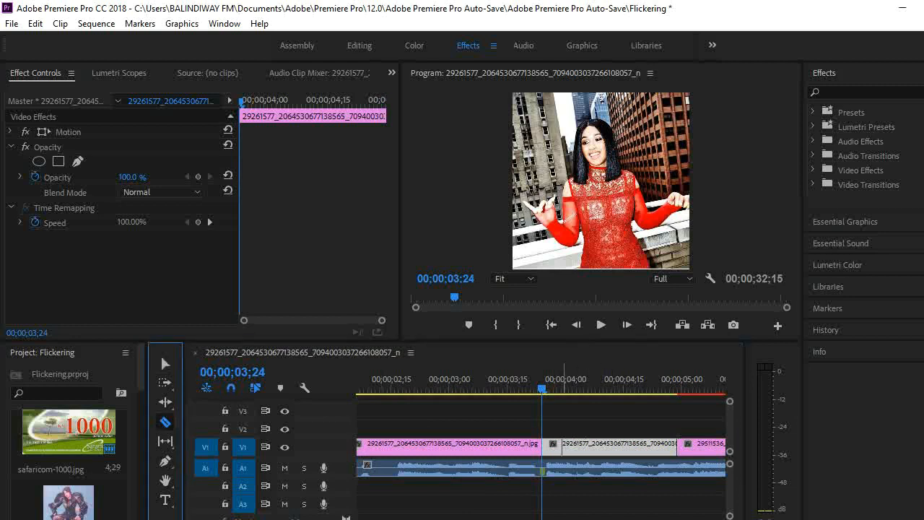
left_click(549, 446)
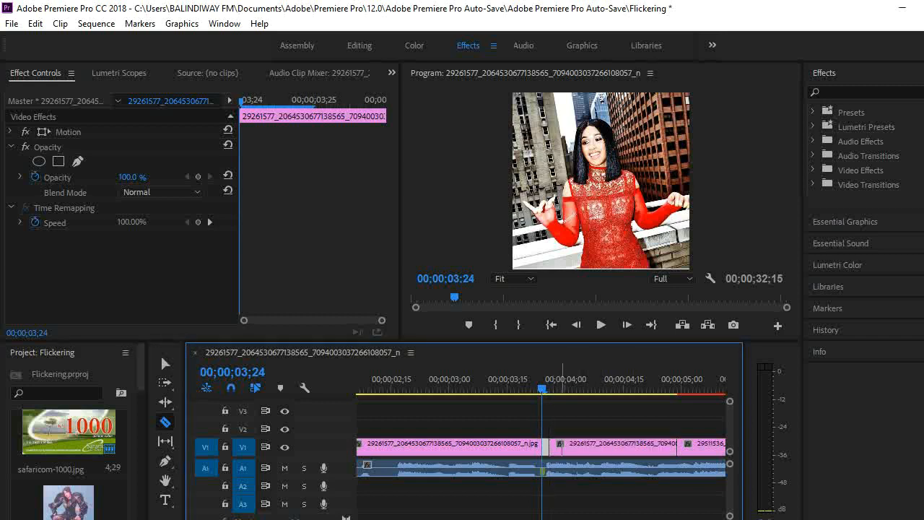
left_click(565, 446)
left_click(573, 446)
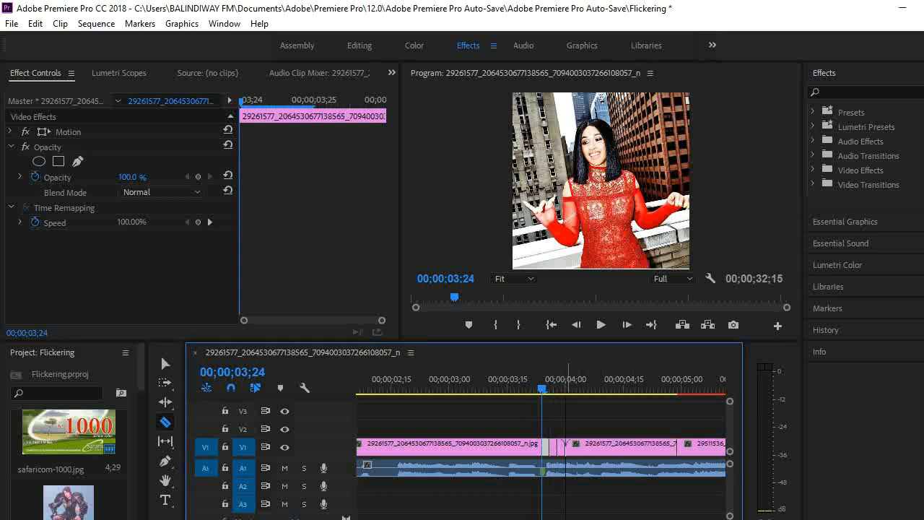
left_click(581, 447)
left_click(589, 446)
left_click(588, 444)
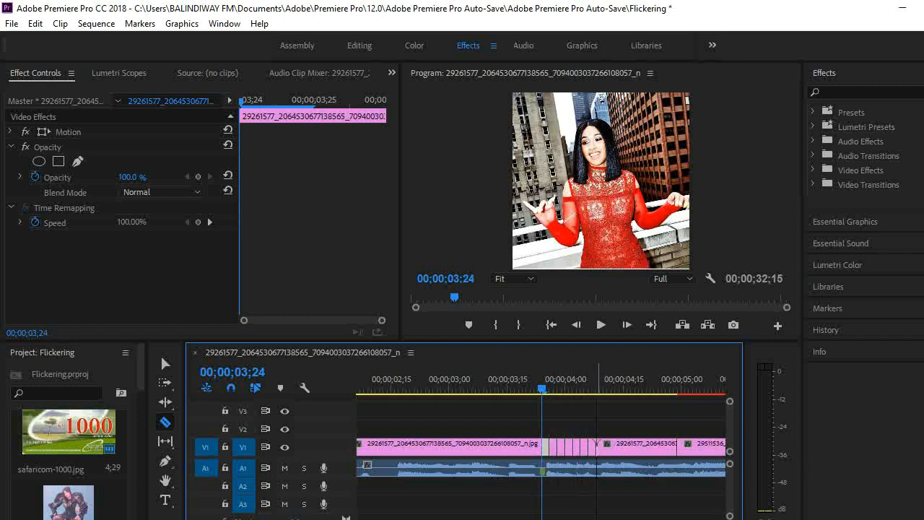
left_click(604, 444)
left_click(615, 444)
left_click(627, 444)
left_click(635, 444)
left_click(645, 444)
left_click(658, 444)
left_click(663, 444)
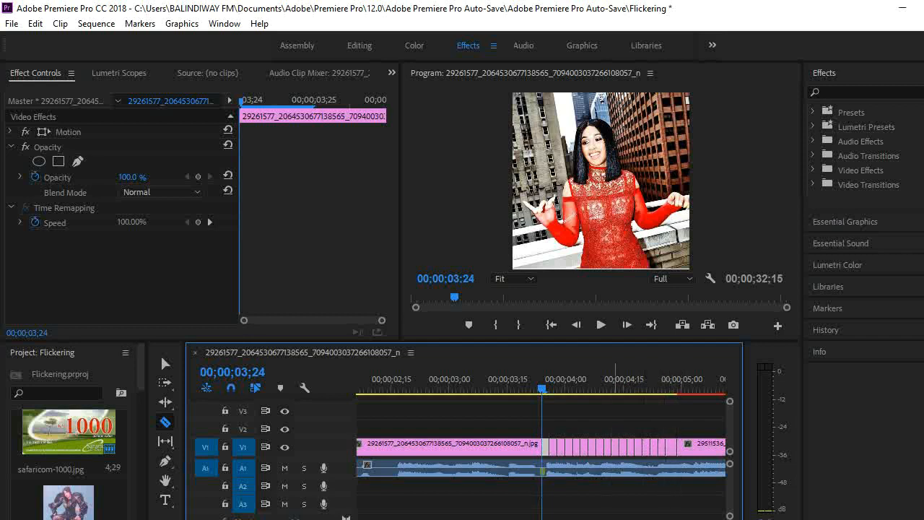
Clear every second thin slice of the first image after the 00;00;03;24 cut, eight slices in all, leaving the gaps open
key("equal")
key("equal")
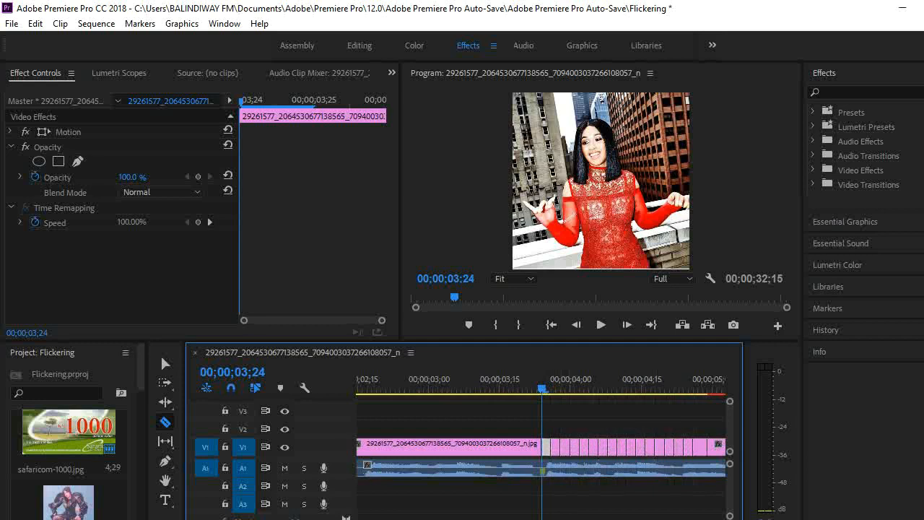
key("minus")
key("minus")
key("minus")
key("equal")
key("equal")
key("equal")
left_click(166, 364)
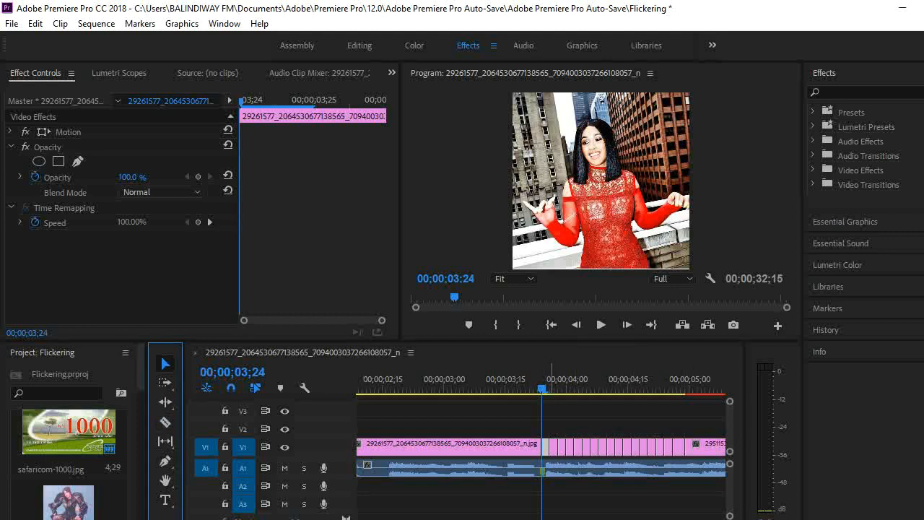
right_click(553, 445)
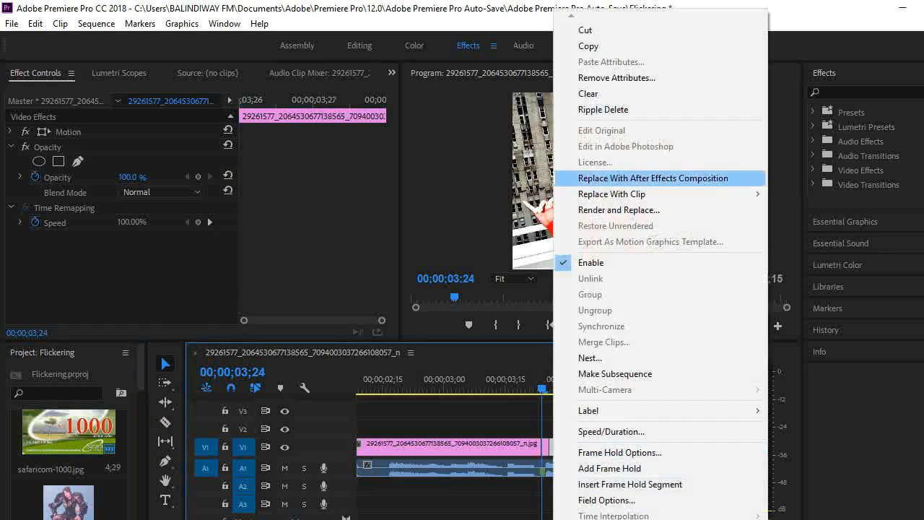
left_click(588, 93)
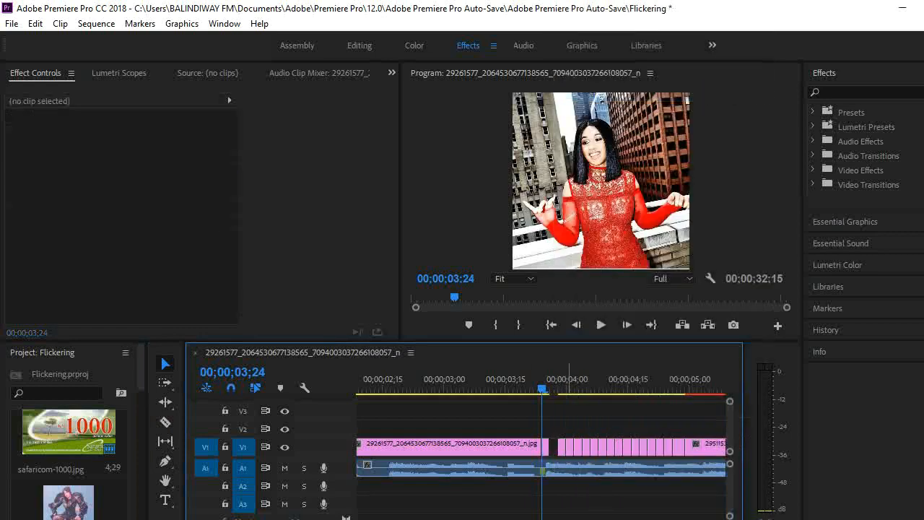
right_click(568, 446)
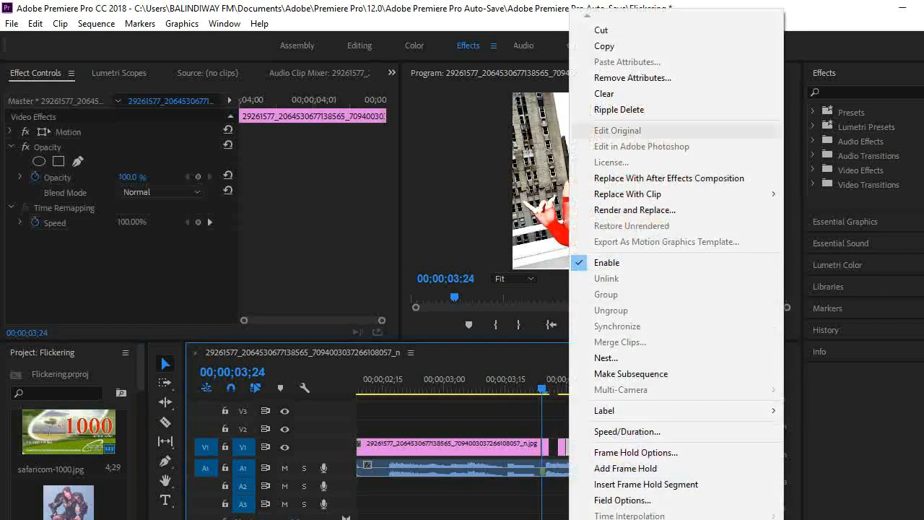
left_click(604, 93)
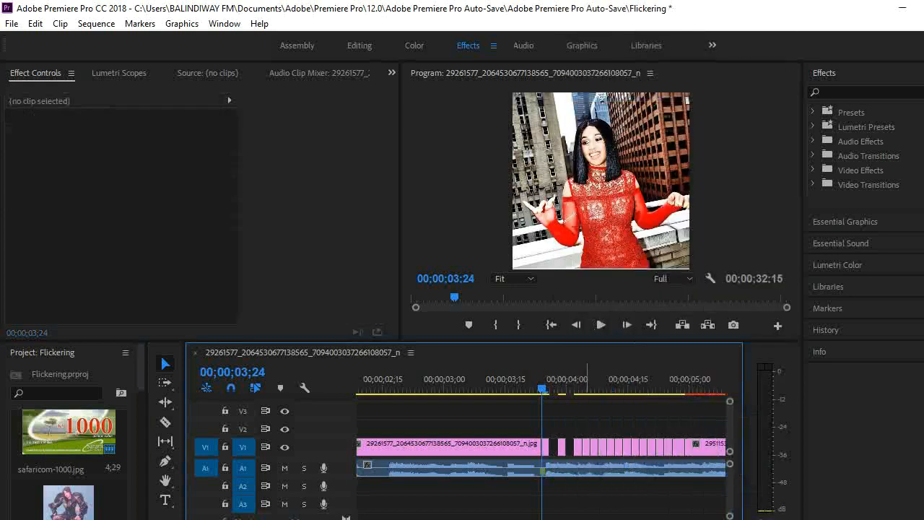
right_click(586, 447)
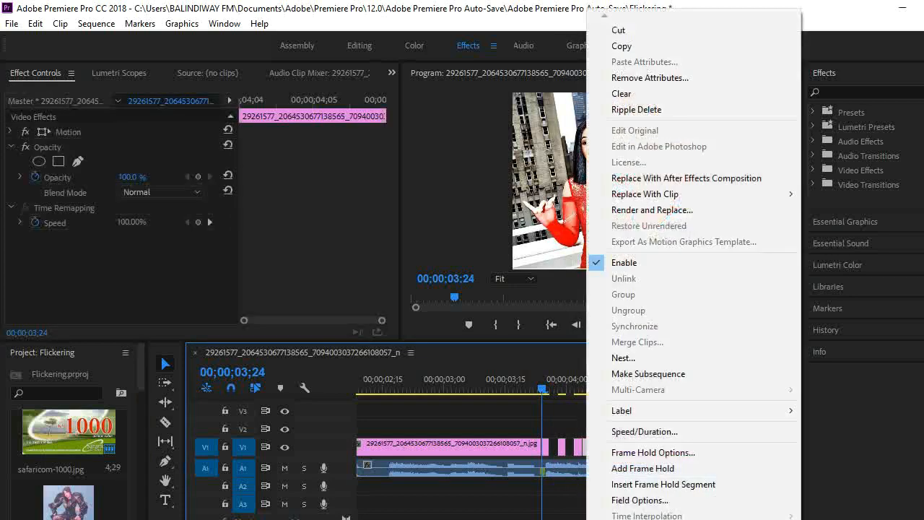
left_click(614, 93)
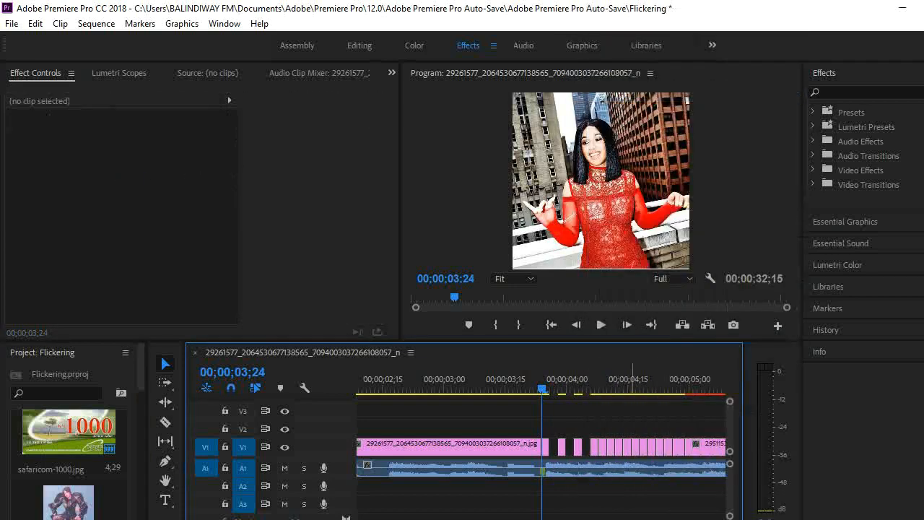
left_click(602, 447)
right_click(602, 447)
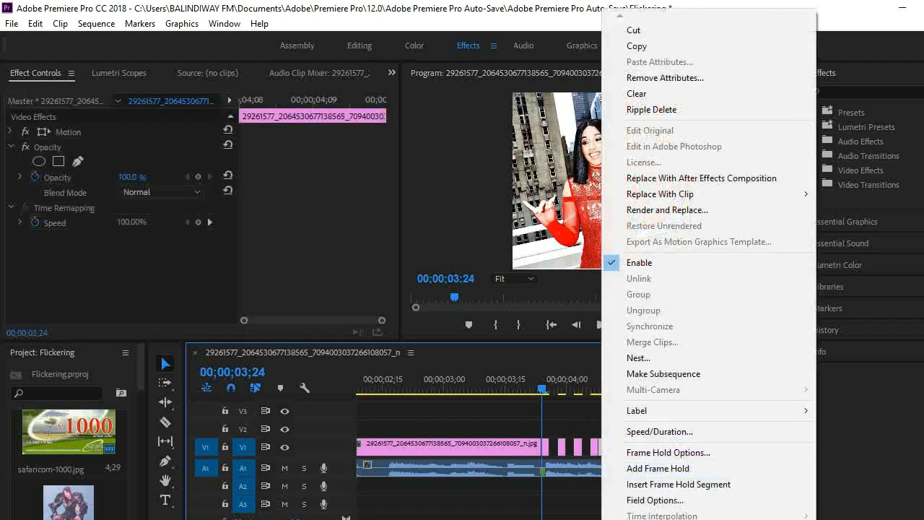
left_click(636, 94)
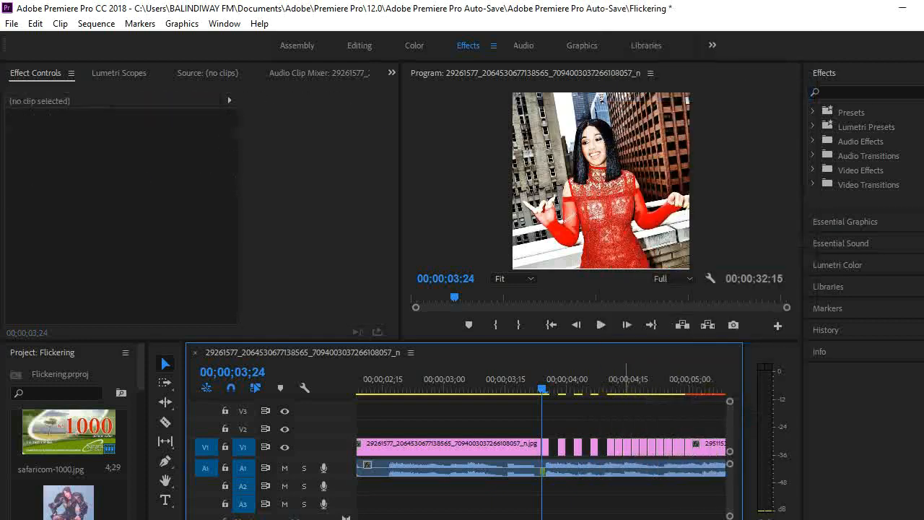
left_click(619, 445)
right_click(619, 446)
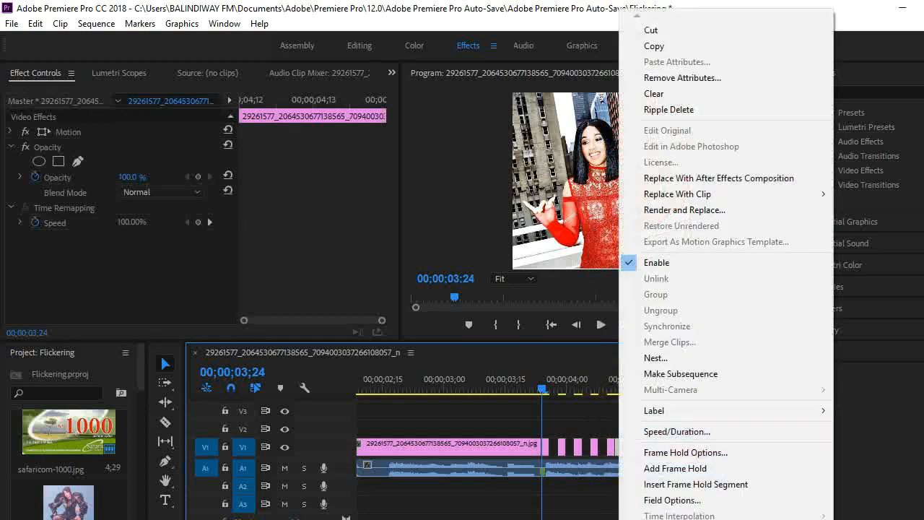
left_click(654, 93)
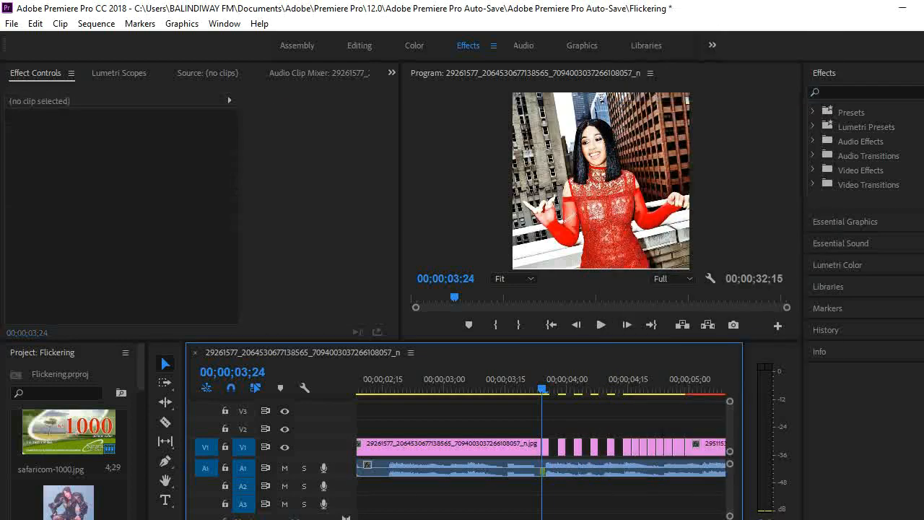
left_click(635, 445)
right_click(636, 445)
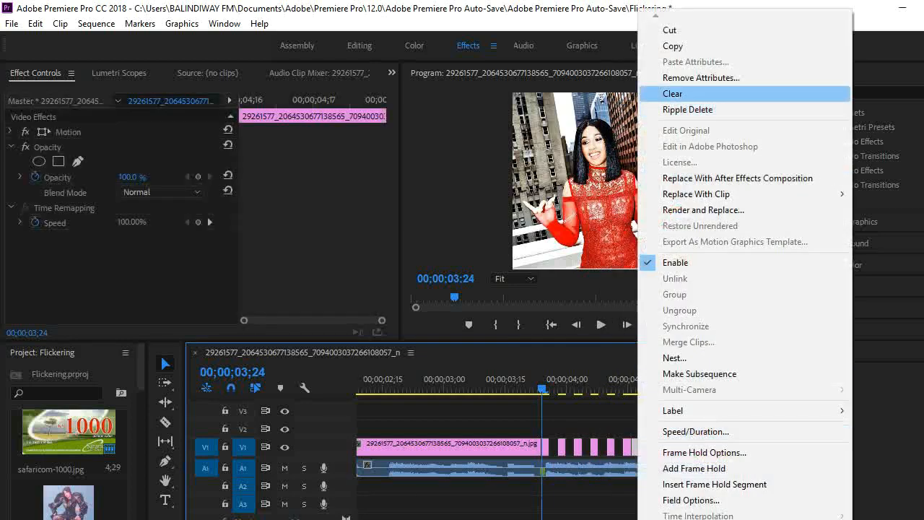
left_click(664, 93)
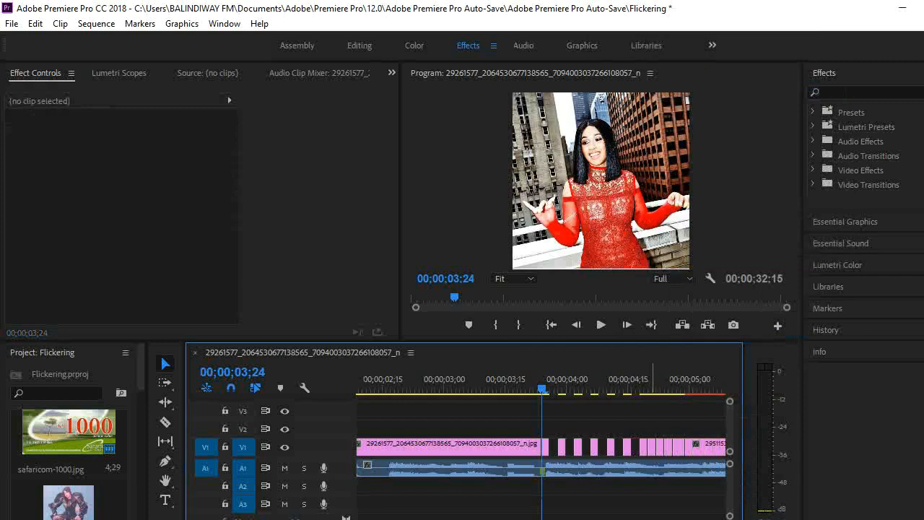
left_click(651, 445)
right_click(651, 445)
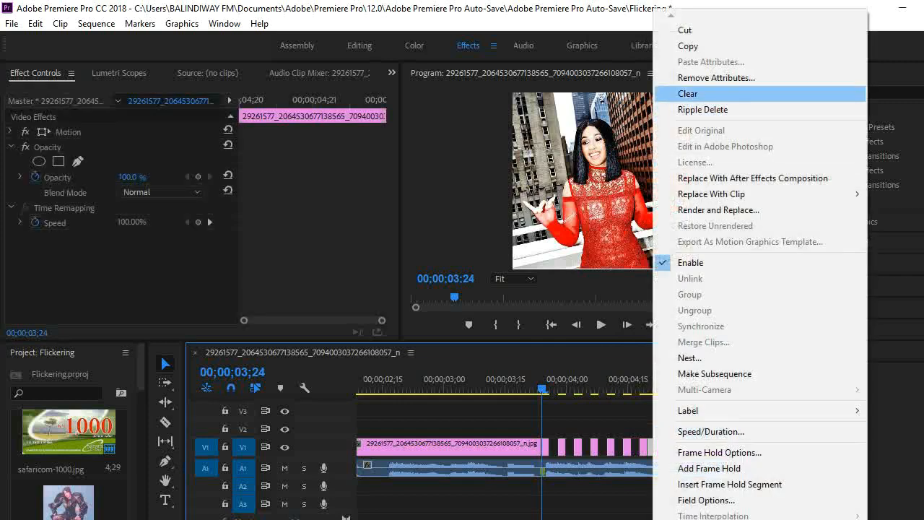
left_click(687, 93)
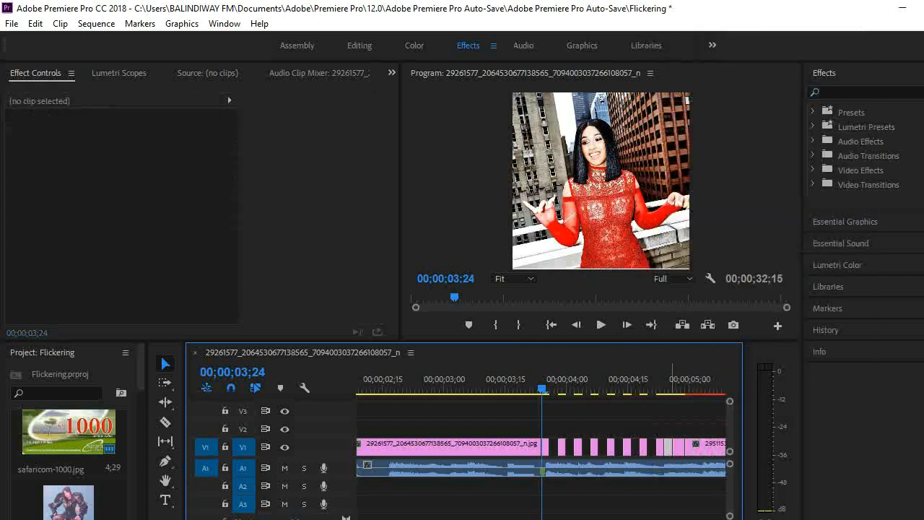
left_click(668, 446)
right_click(669, 446)
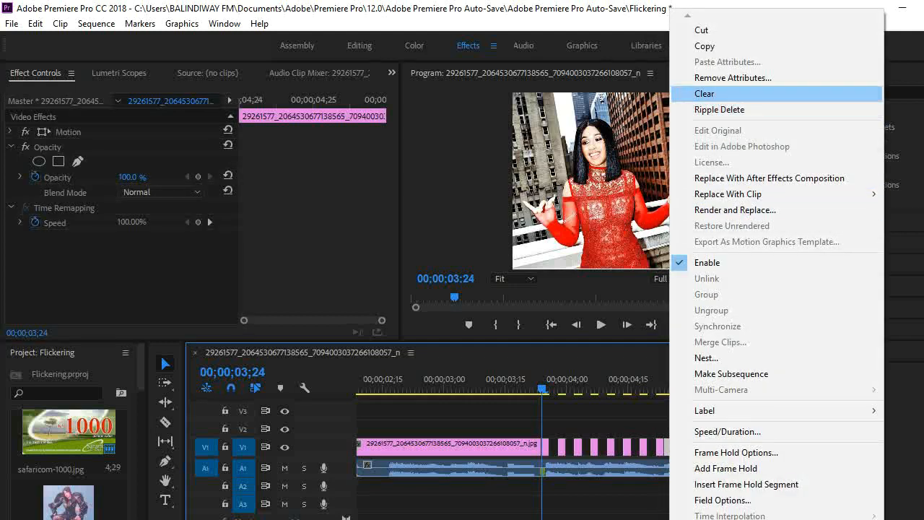
left_click(704, 93)
Play back the flickering slices from 00;00;03;20 into the second image
key("Left")
key("Left")
key("Left")
key("Left")
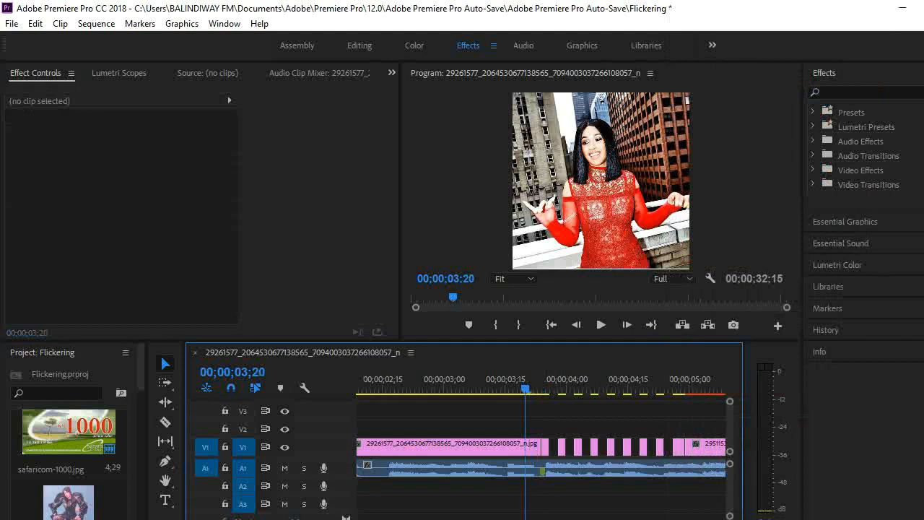
key("space")
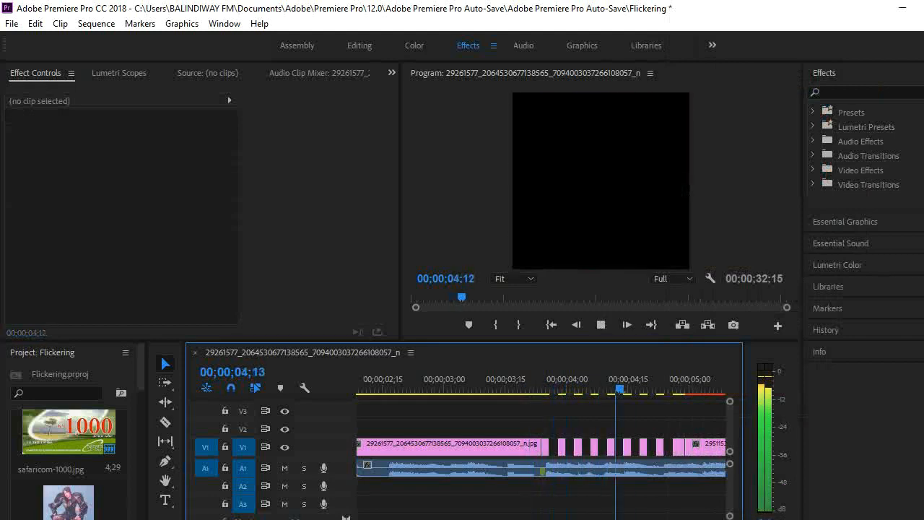
key("space")
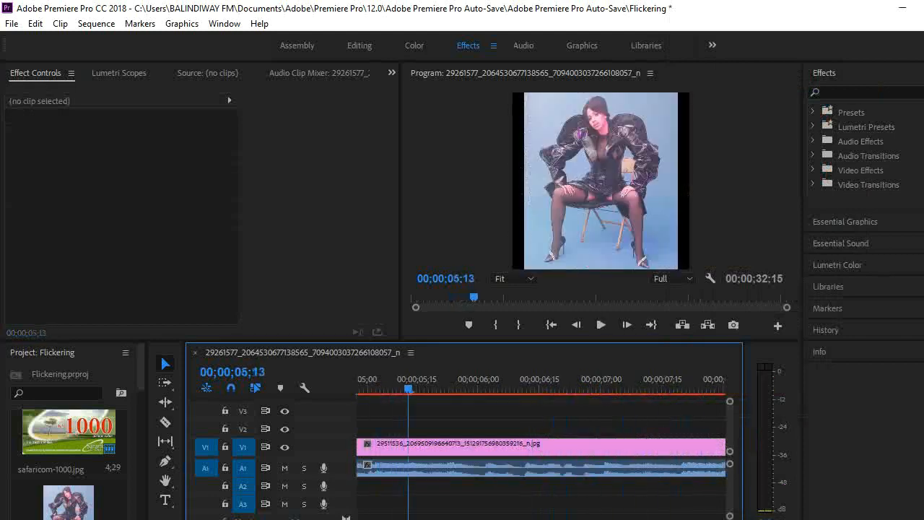
Play the whole opening from the start of the sequence through the flicker into the second image
scroll(541, 447, "down", 10)
scroll(541, 447, "up", 8)
scroll(540, 448, "up", 5)
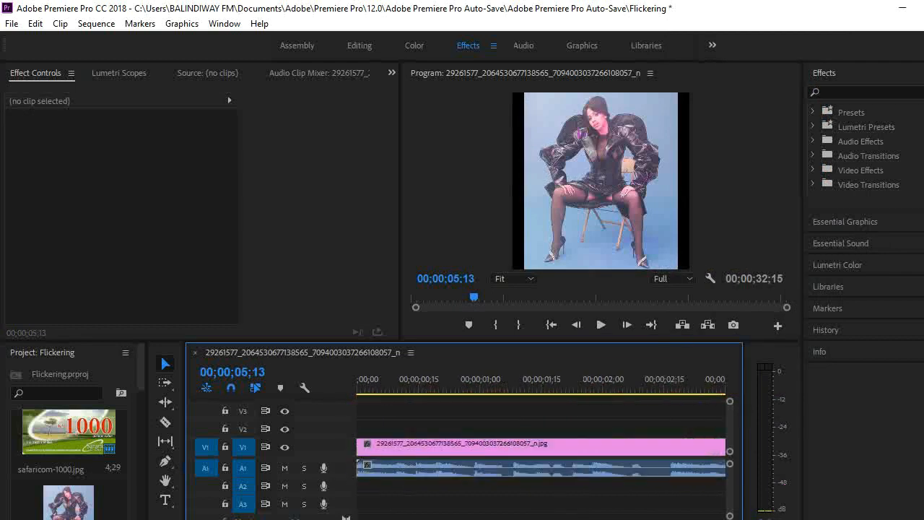
scroll(541, 448, "down", 6)
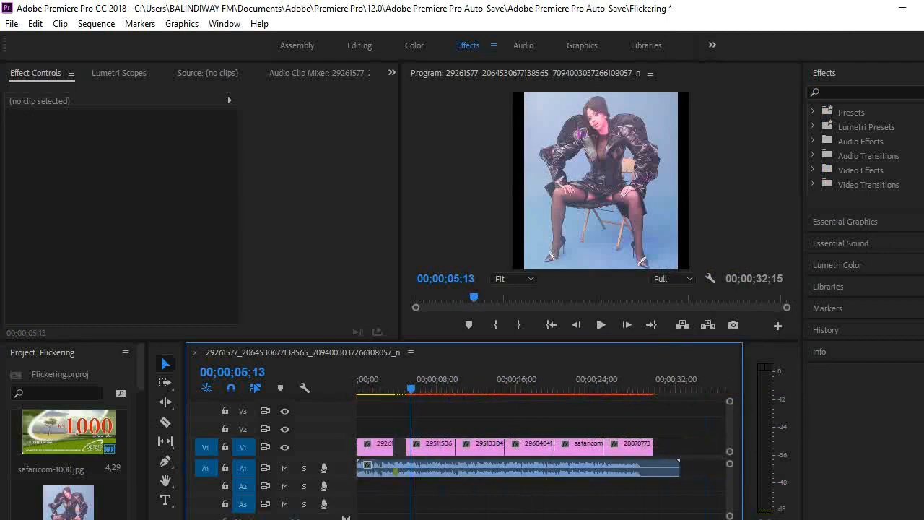
key("Home")
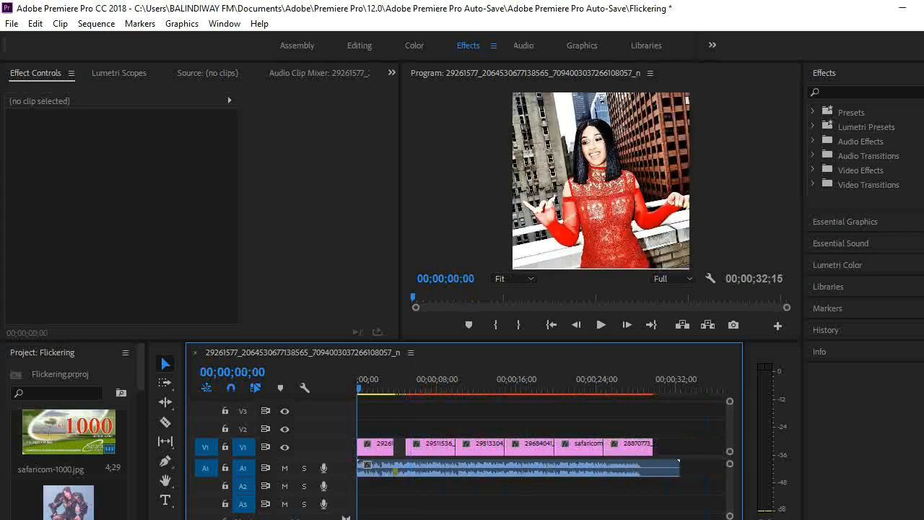
key("space")
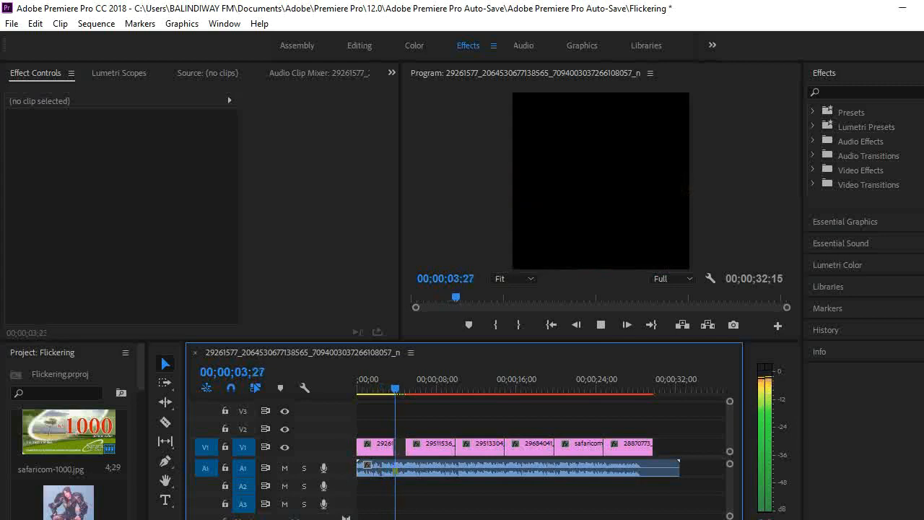
key("space")
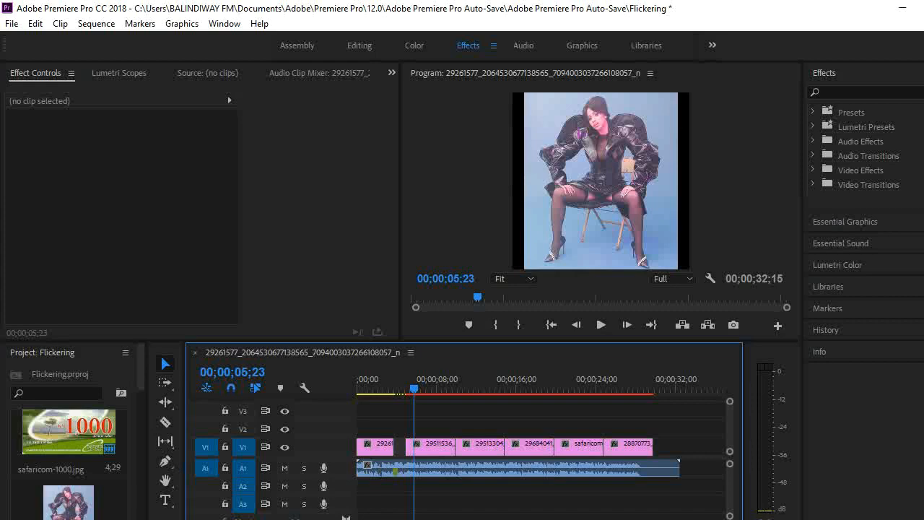
Replay the flicker twice from around 00;00;02;14, letting the second pass run on to 00;00;10;28 in the third image
left_click_drag(413, 388, 382, 388)
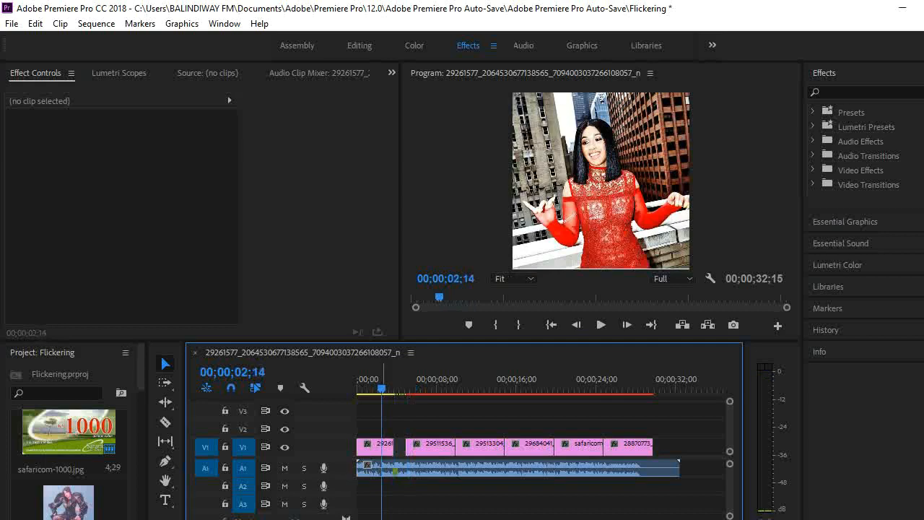
key("space")
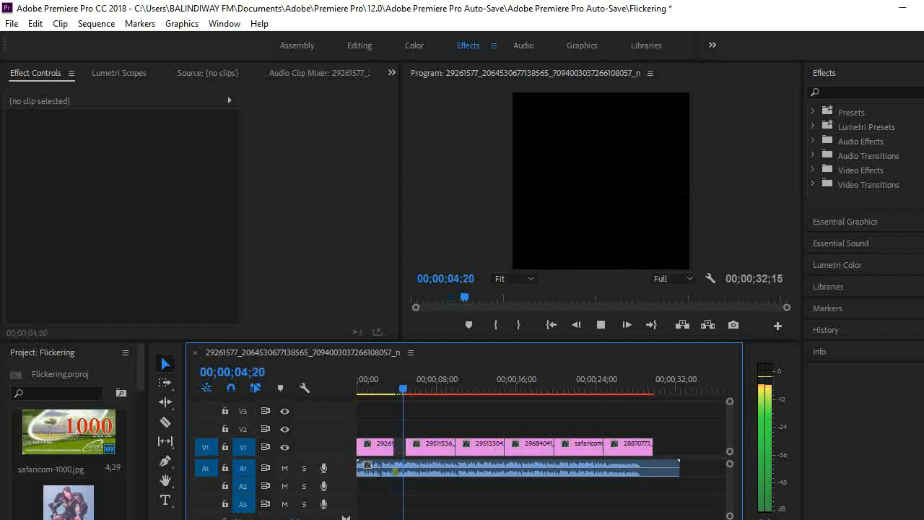
key("space")
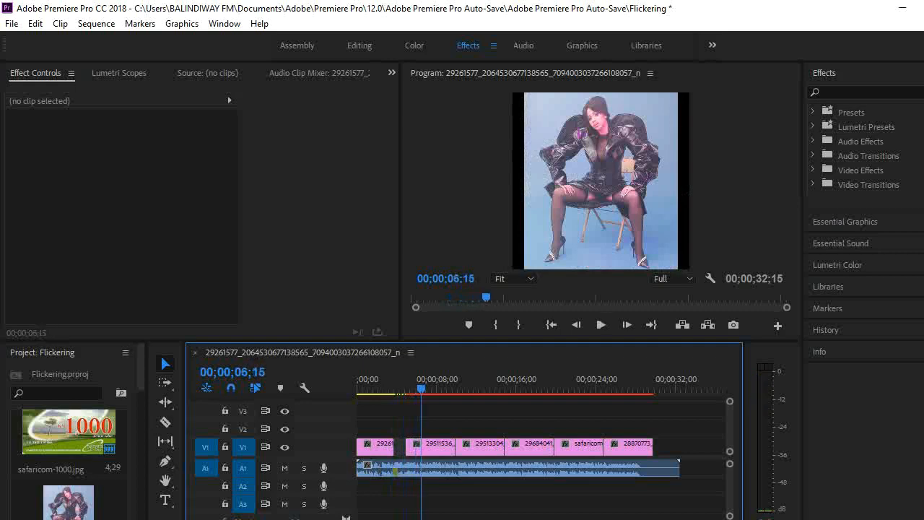
left_click_drag(421, 388, 382, 388)
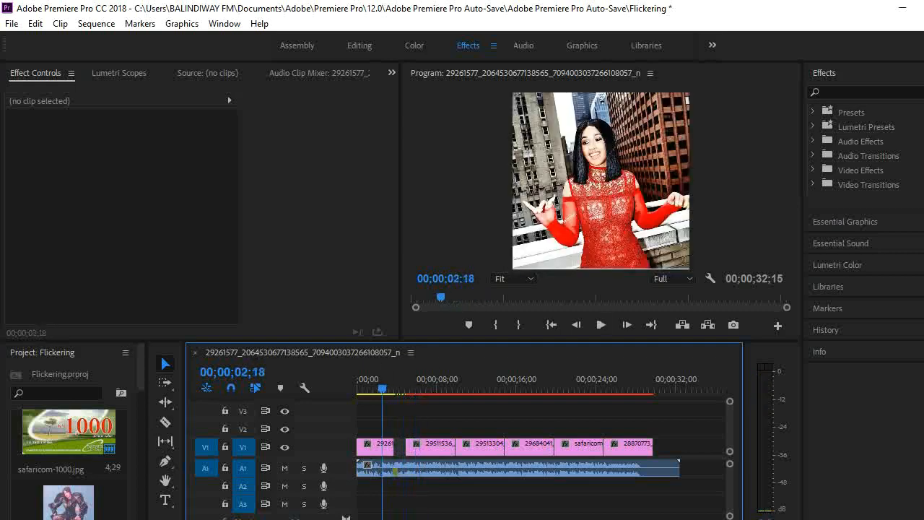
key("space")
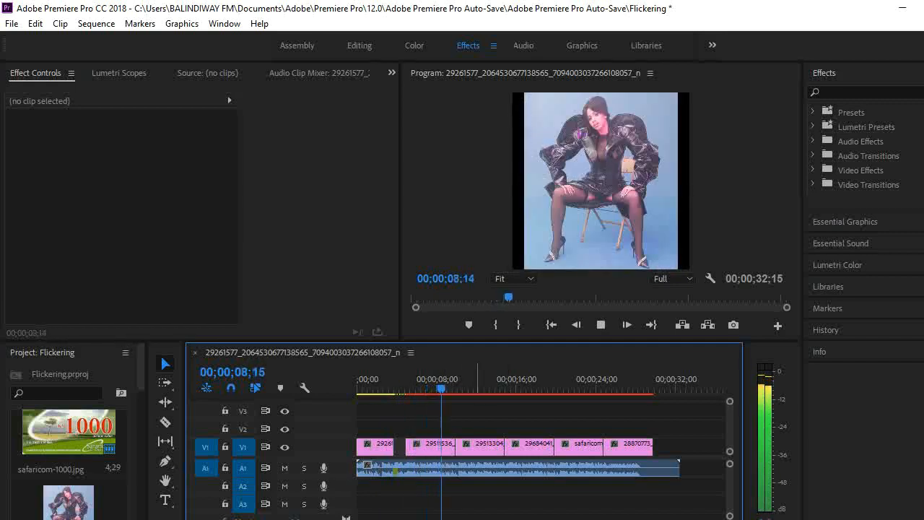
key("space")
Cut the third image clip at the playhead, 00;00;10;28, with the Razor tool
left_click(482, 447)
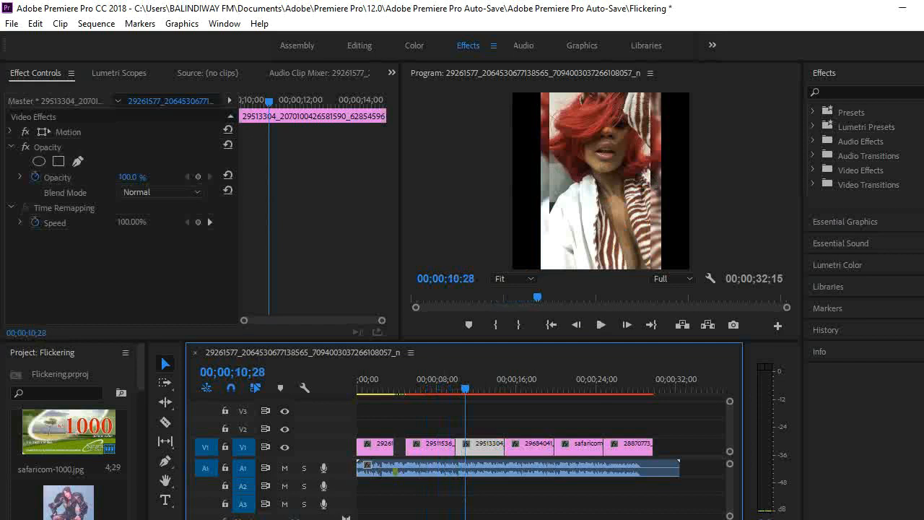
key("equal")
key("equal")
key("equal")
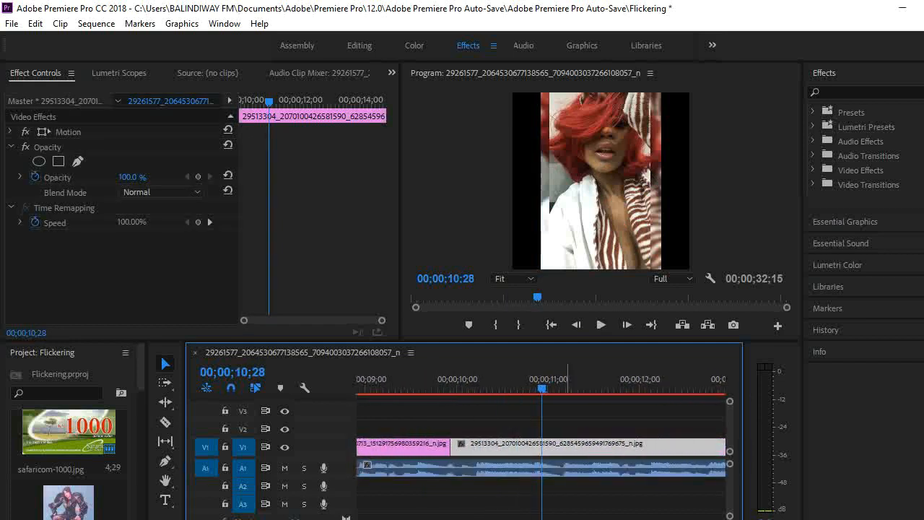
left_click(165, 422)
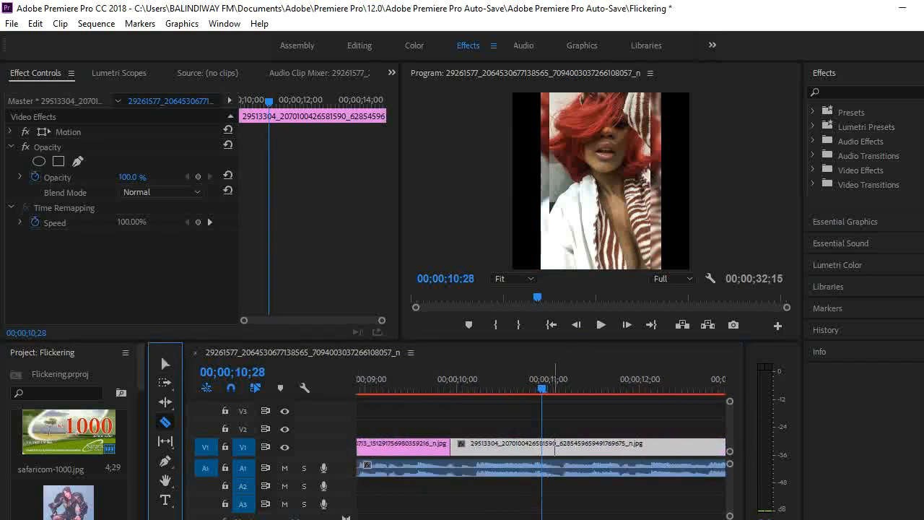
left_click(542, 445)
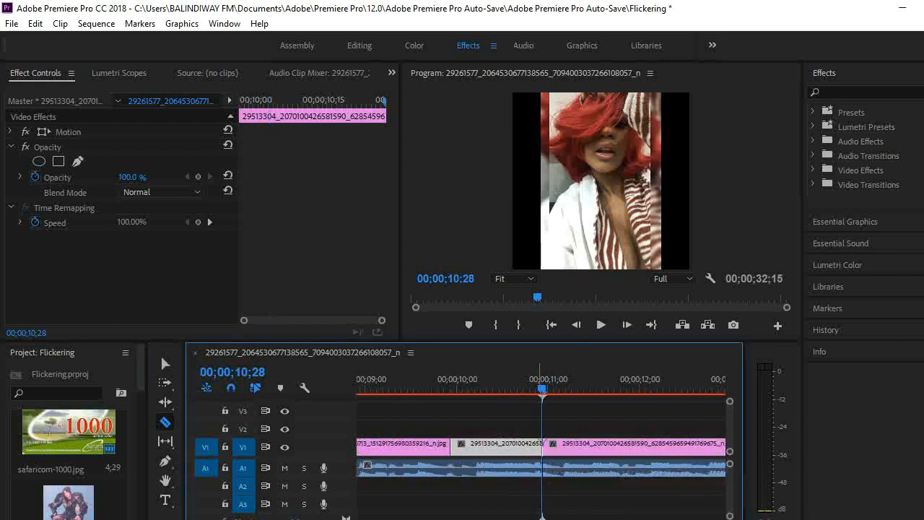
Slice the third image from its start up to the 00;00;10;28 cut into many thin, closely spaced pieces
left_click(536, 445)
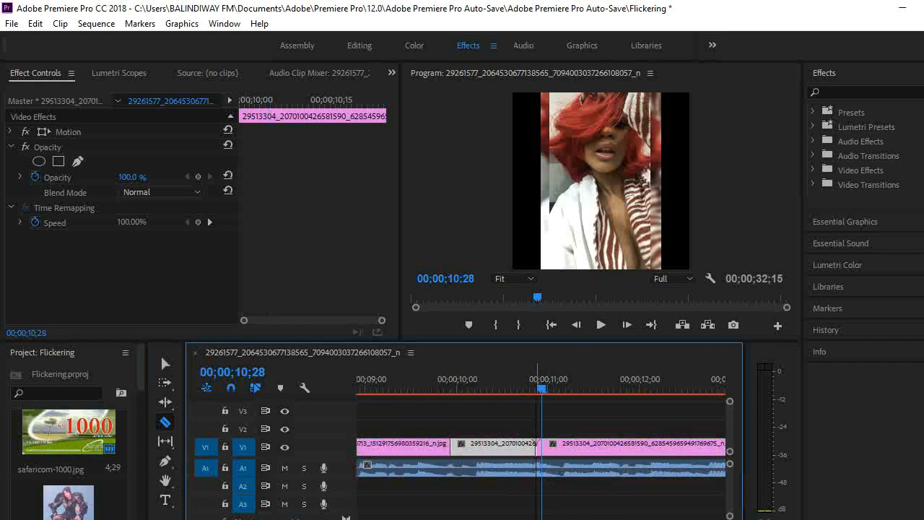
left_click(531, 445)
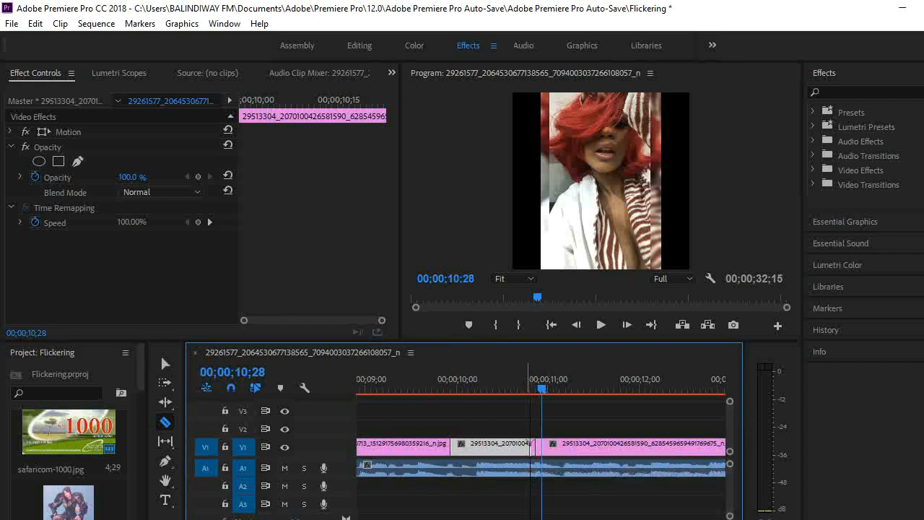
left_click(520, 446)
left_click(512, 447)
left_click(504, 446)
left_click(495, 446)
left_click(482, 446)
left_click(466, 446)
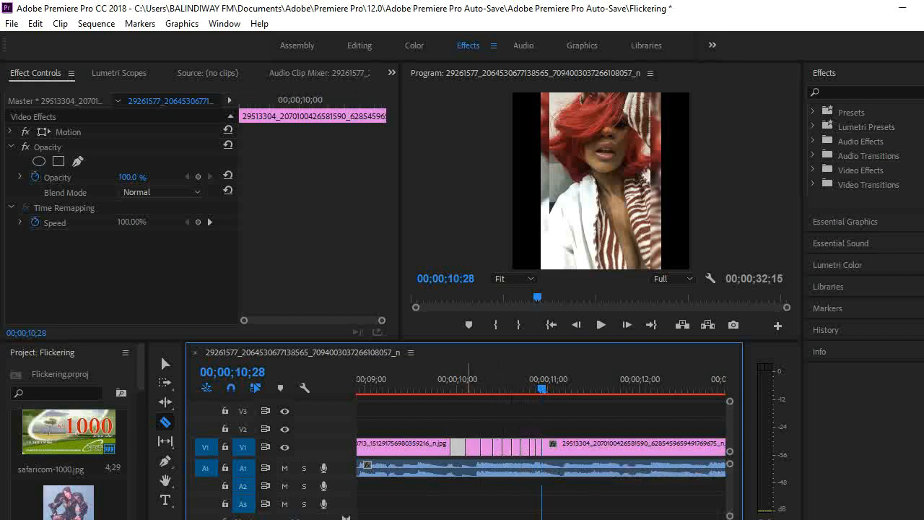
left_click(457, 445)
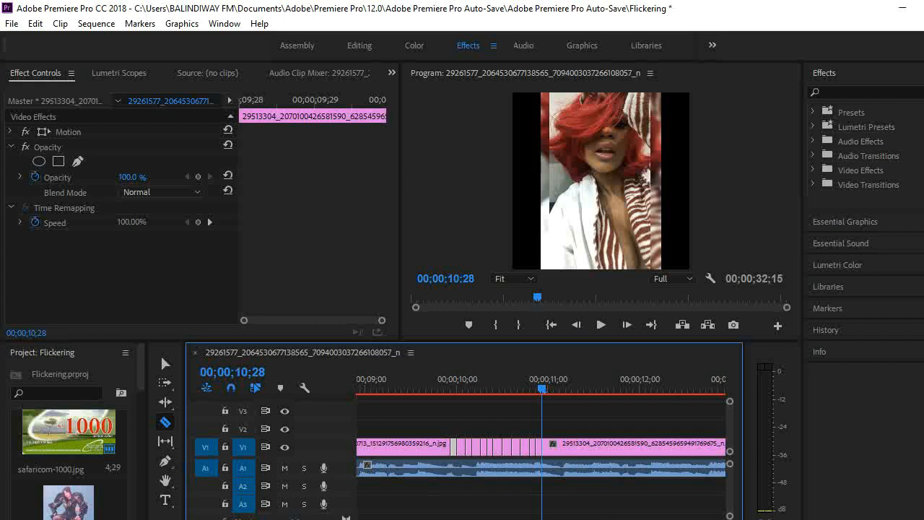
key("=")
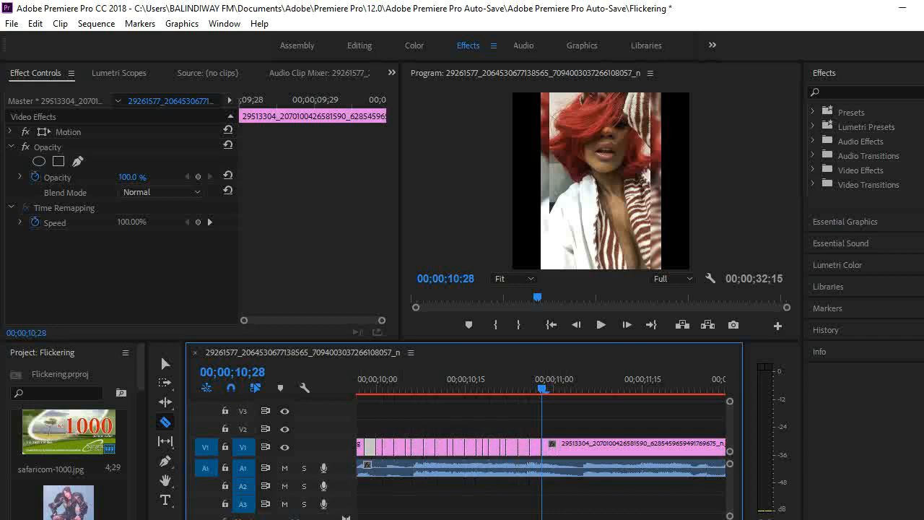
key("equal")
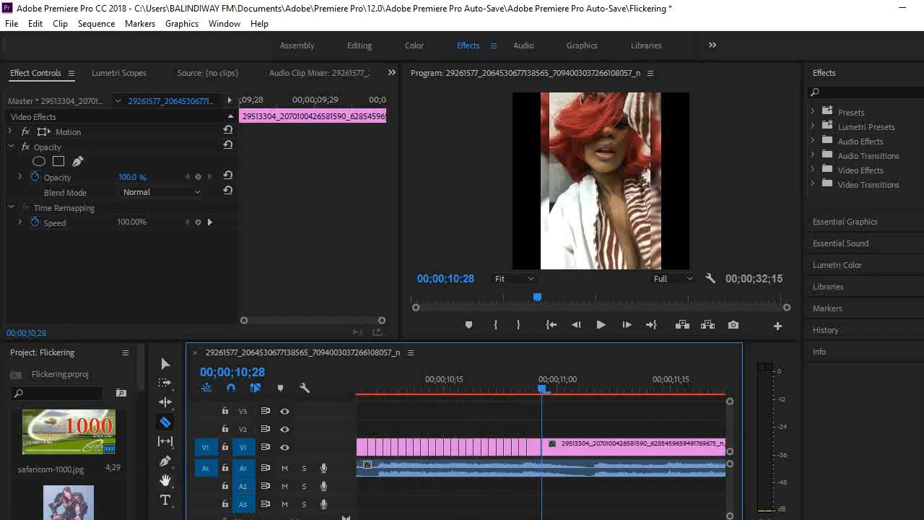
Clear roughly every second thin slice of the third image from 00;00;10;06 to 00;00;10;25, ten slices in all, leaving the gaps open
left_click(166, 363)
right_click(378, 447)
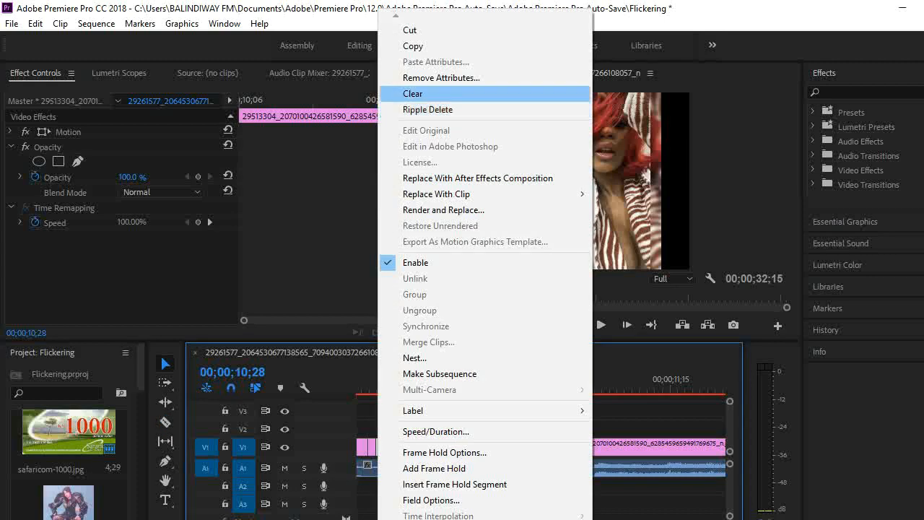
left_click(413, 94)
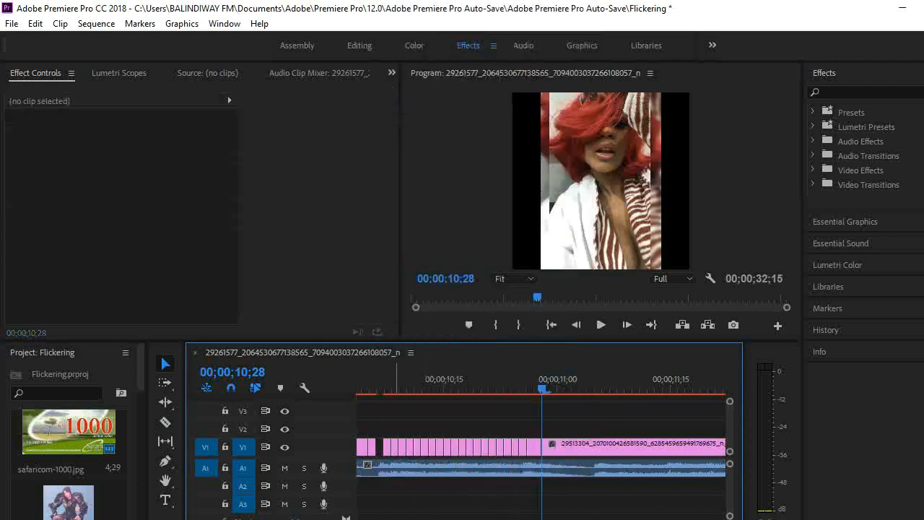
right_click(395, 448)
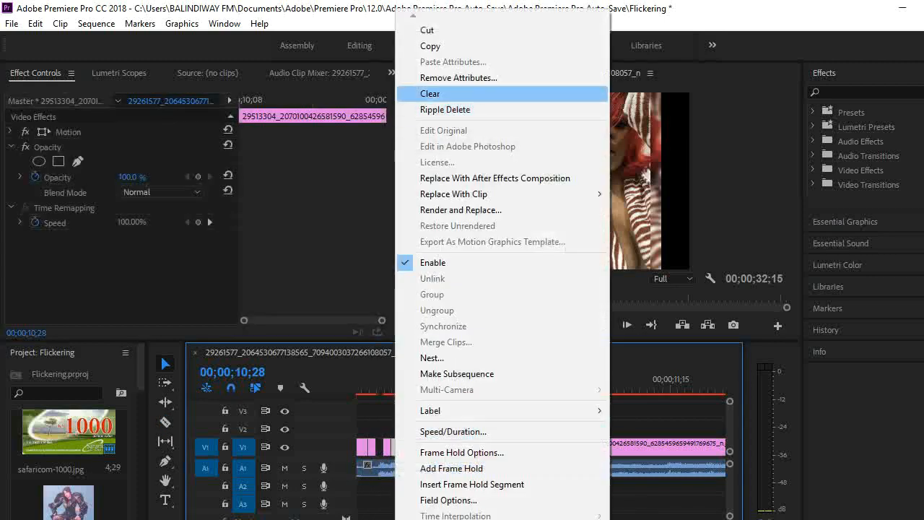
left_click(426, 93)
right_click(410, 447)
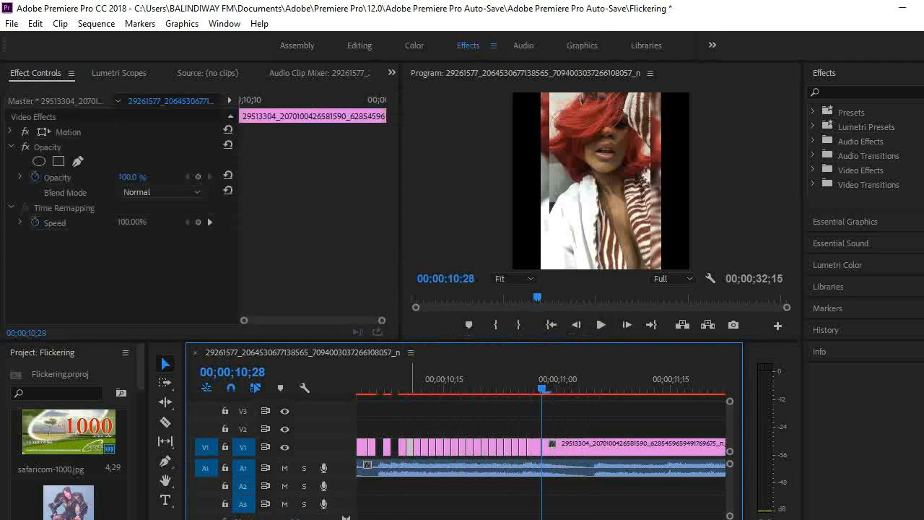
left_click(425, 93)
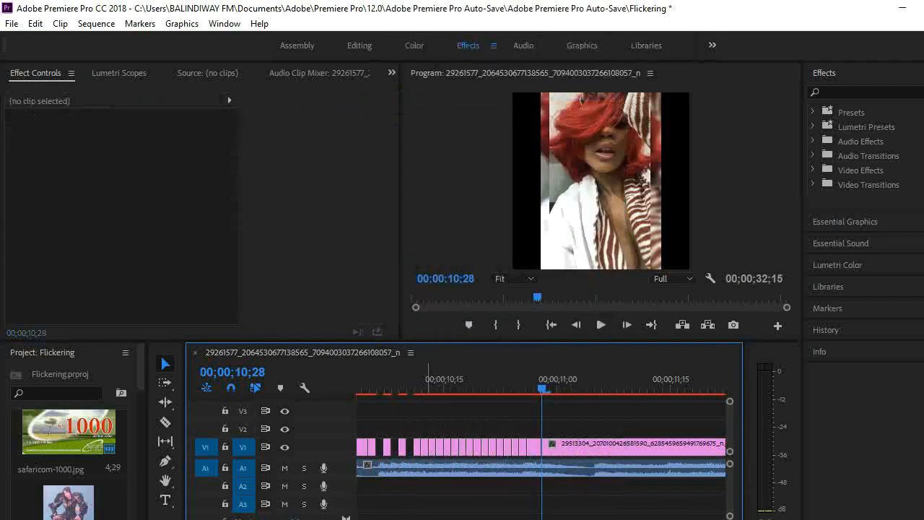
right_click(425, 447)
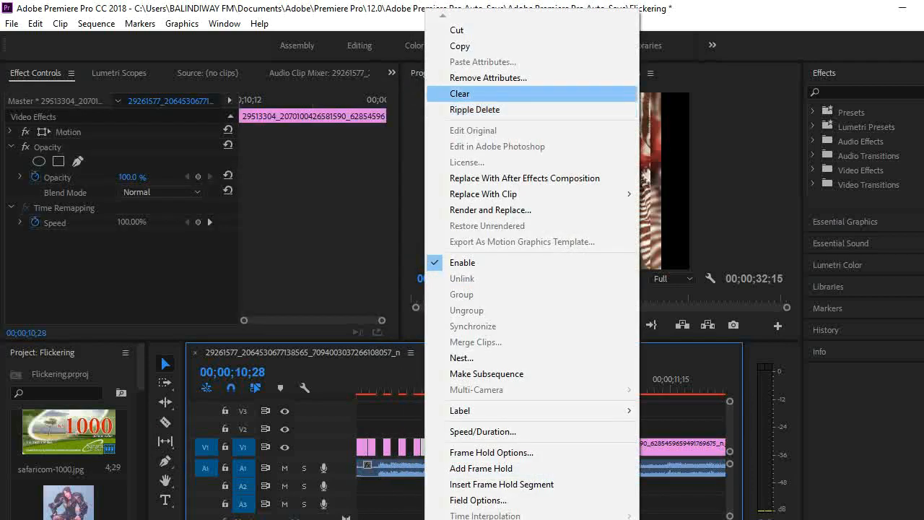
left_click(433, 93)
right_click(439, 448)
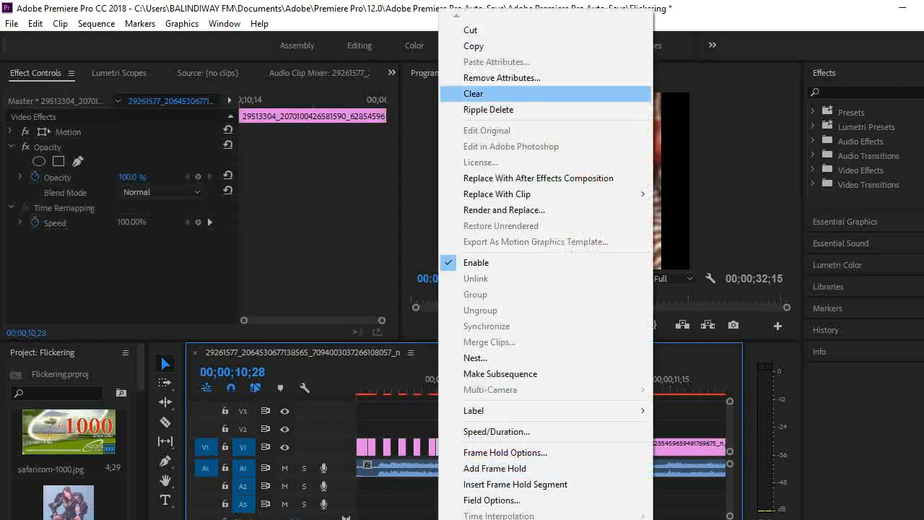
left_click(442, 93)
right_click(456, 447)
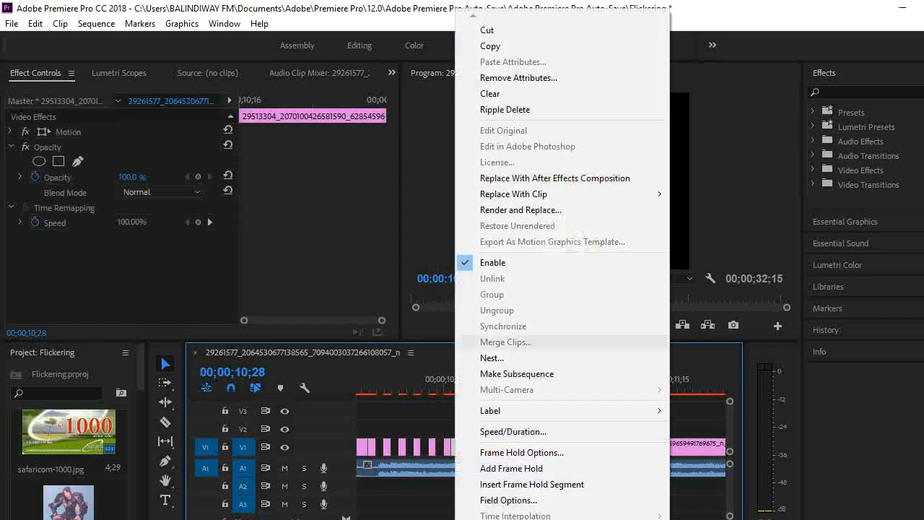
left_click(490, 93)
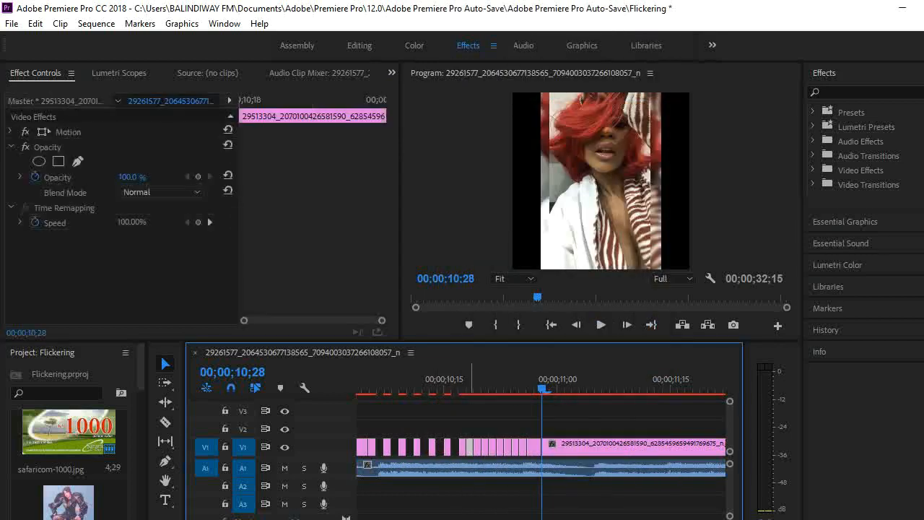
right_click(469, 447)
left_click(505, 93)
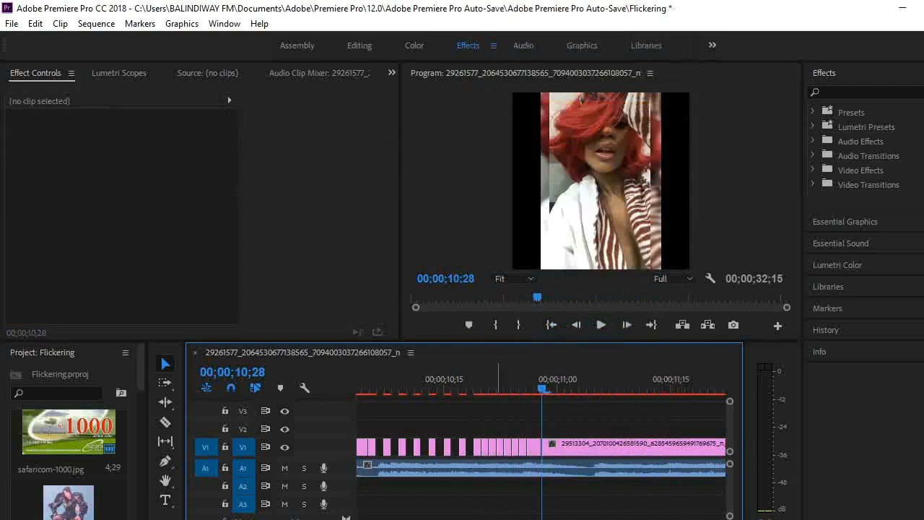
left_click(493, 448)
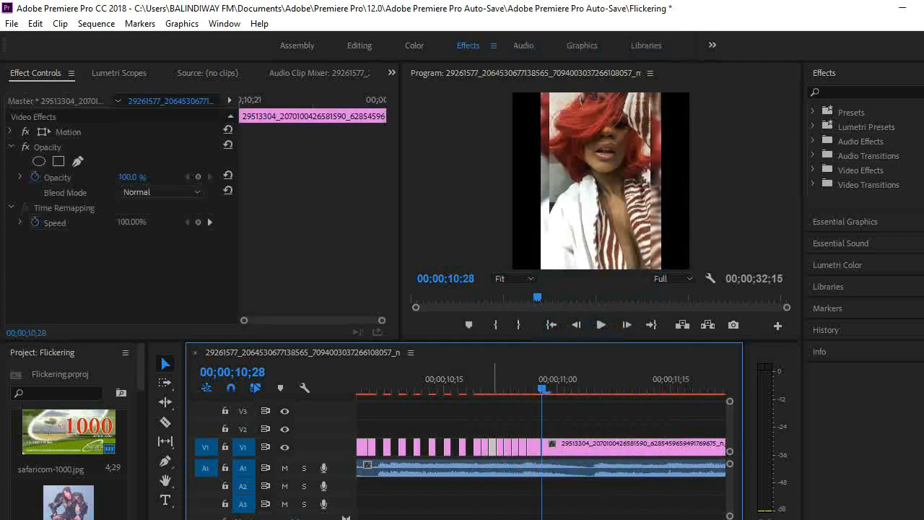
right_click(492, 448)
left_click(527, 93)
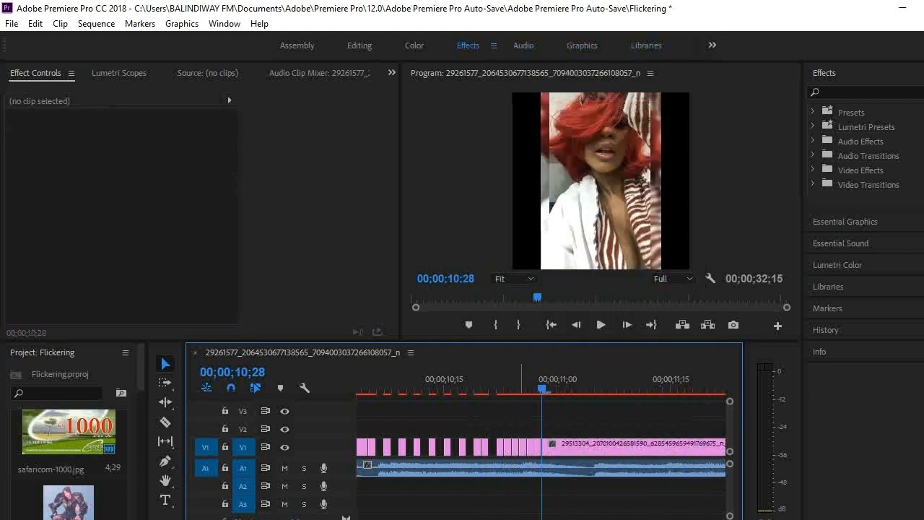
left_click(507, 448)
right_click(507, 447)
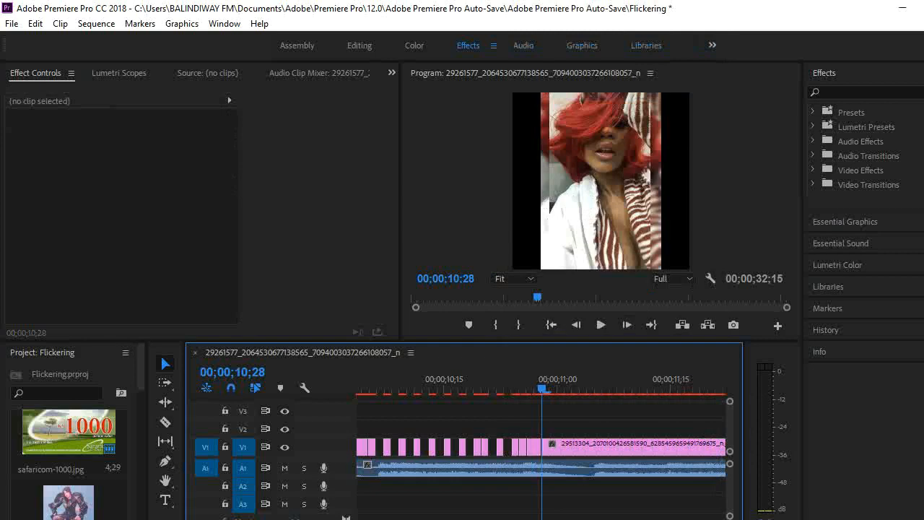
right_click(523, 448)
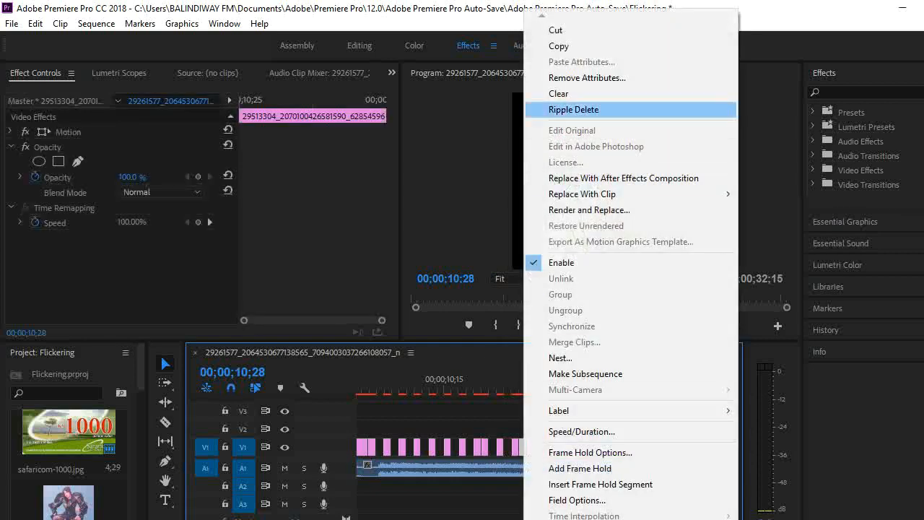
left_click(581, 94)
Play back the third image's flickering slices, stopping at 00;00;11;13
left_click_drag(542, 382, 358, 382)
key("space")
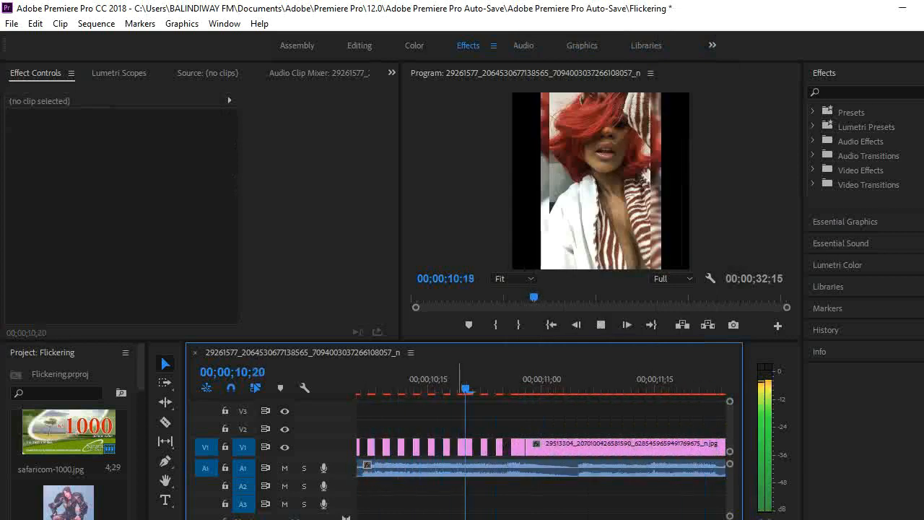
key("space")
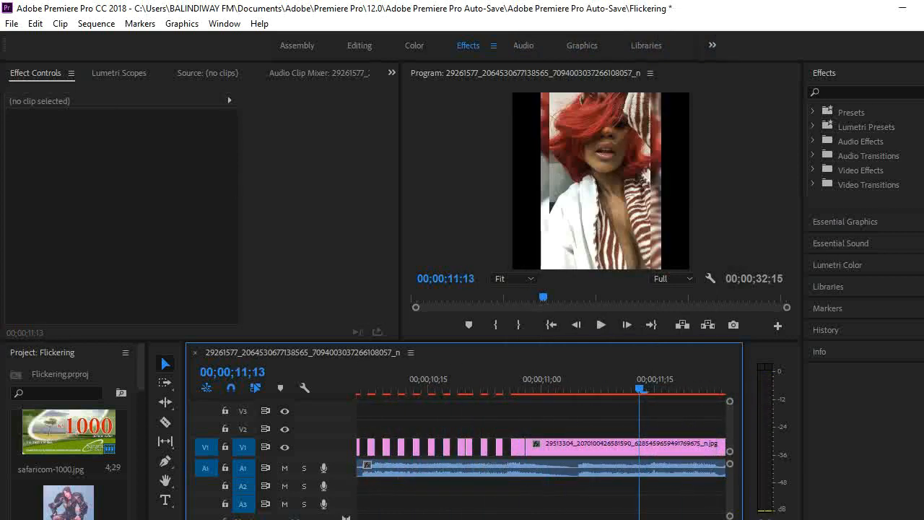
Play the transition from the end of the second image through the flicker into the third image, stopping at 00;00;11;16
key("minus")
key("minus")
key("minus")
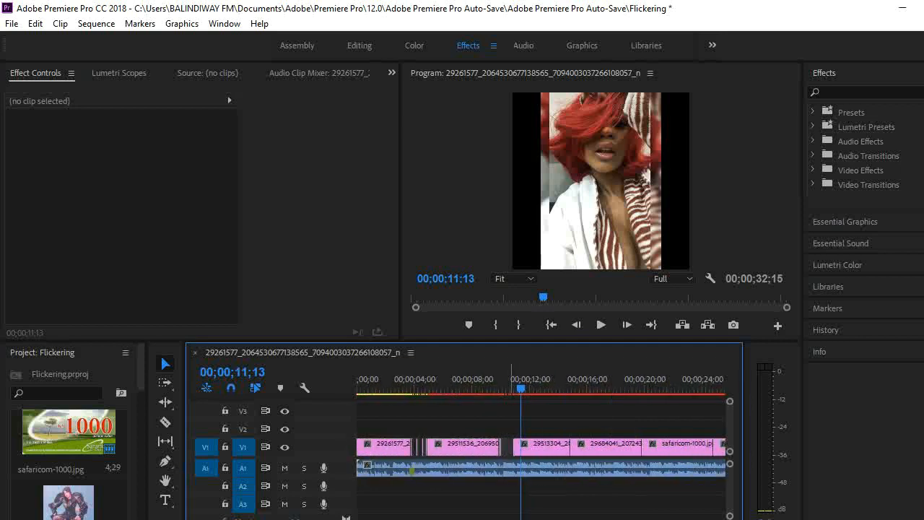
left_click_drag(520, 388, 486, 389)
key("space")
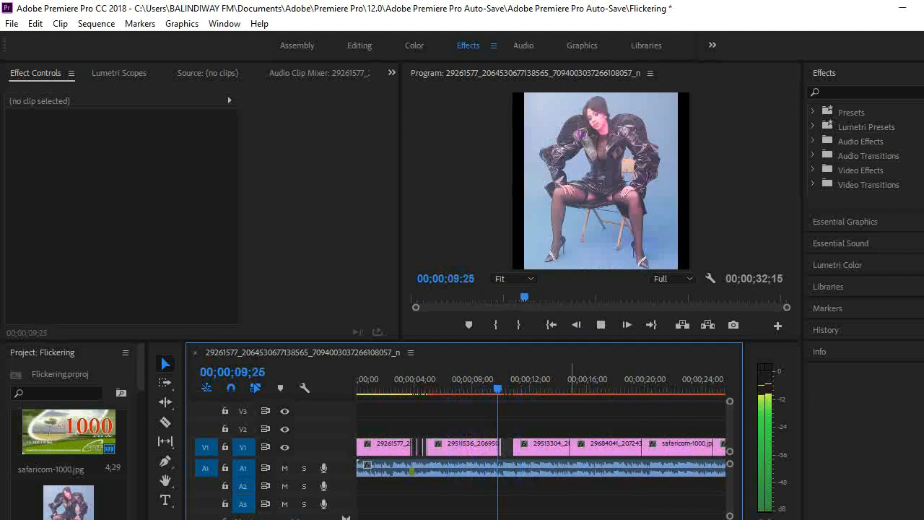
key("space")
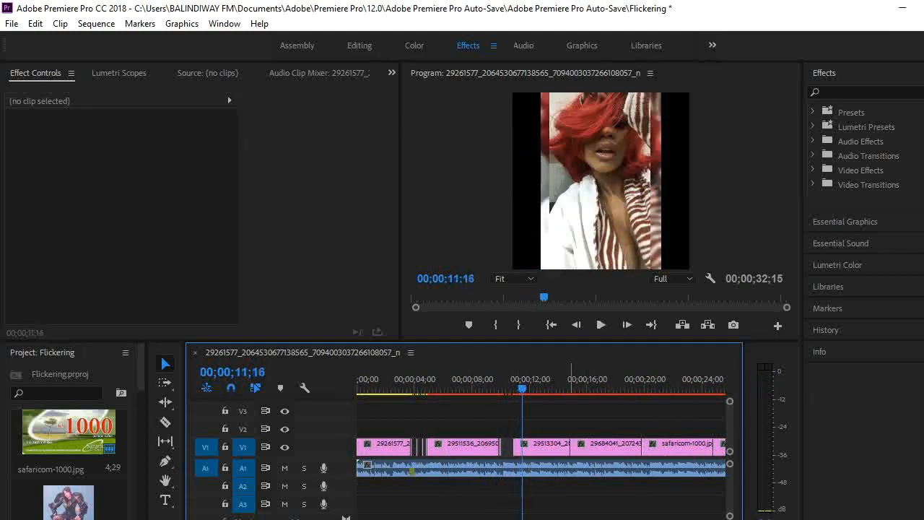
Play the sequence from late in the first image through both flickers, stopping at 00;00;14;17 in the third image
left_click_drag(522, 388, 401, 389)
key("space")
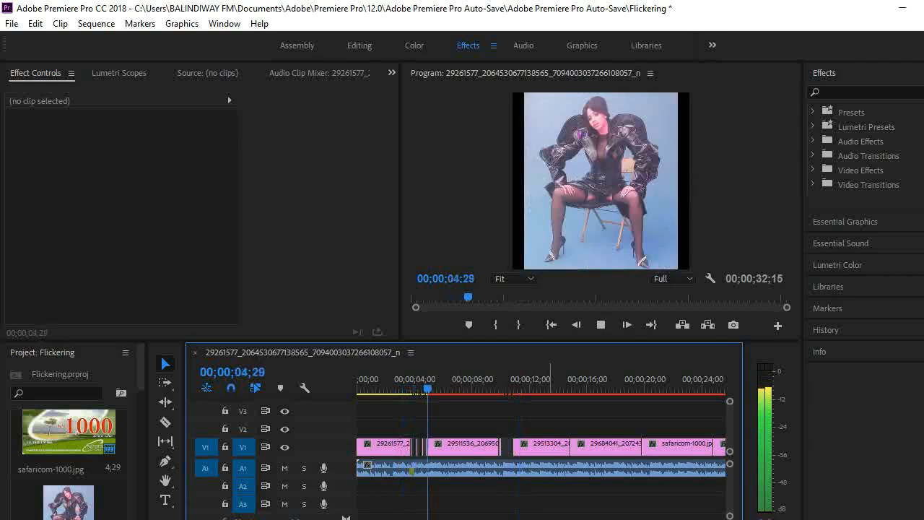
key("space")
key("space")
key("space")
key("space")
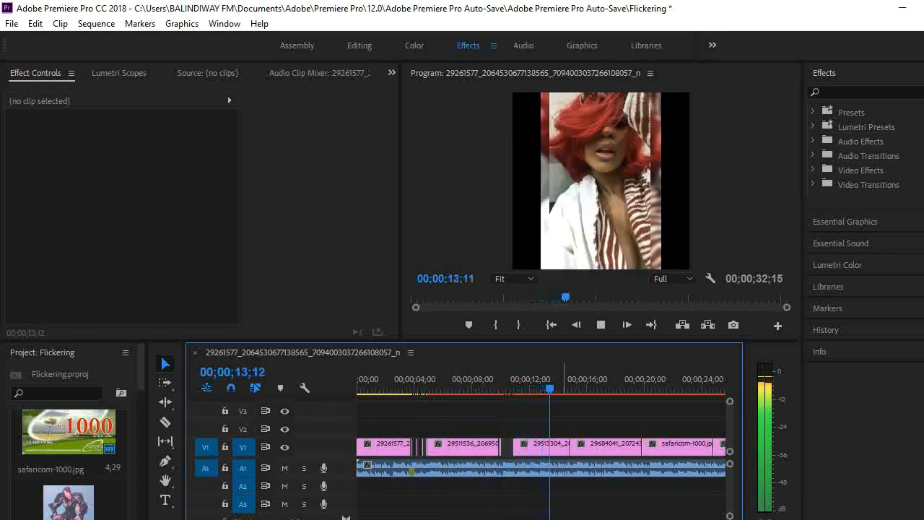
key("space")
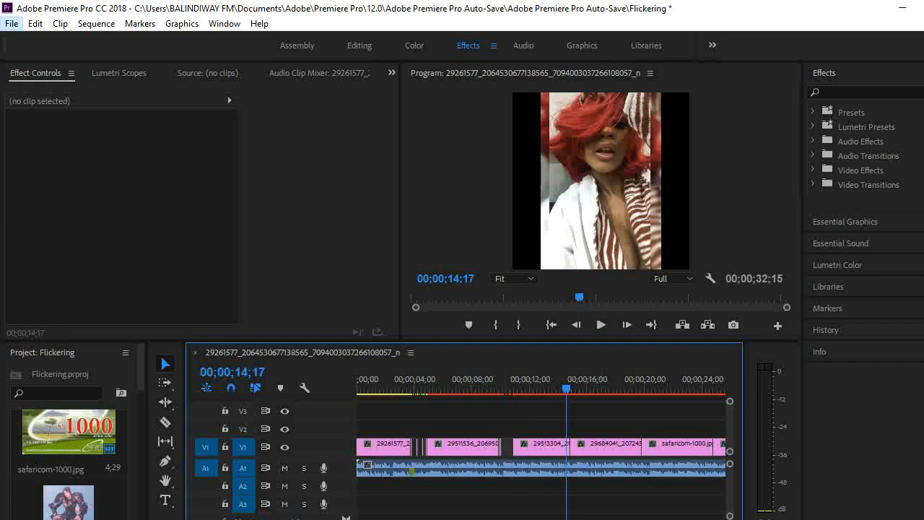
Open the media export settings for the sequence and start editing the output file's name and location
left_click(12, 23)
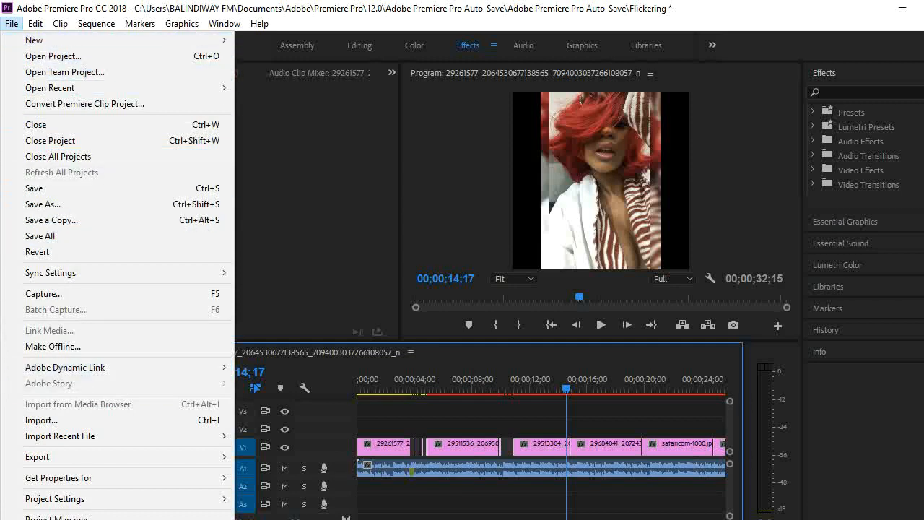
mouse_move(44, 456)
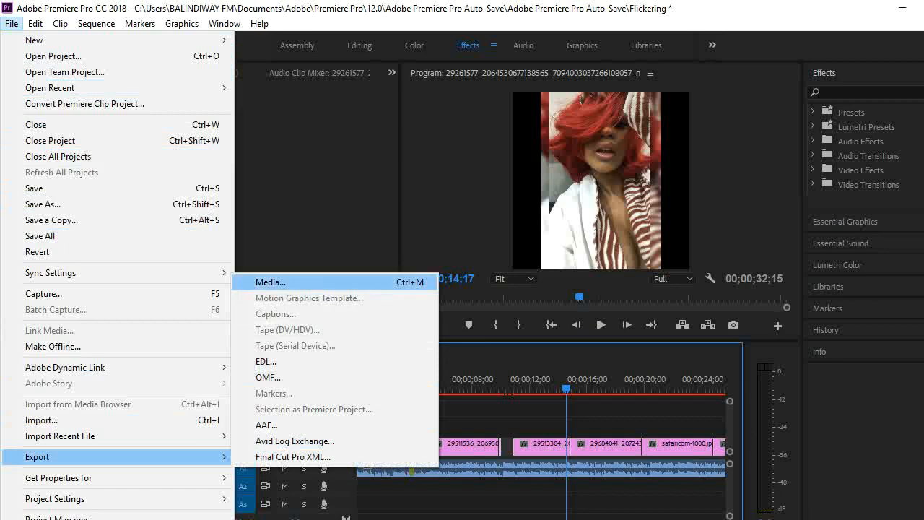
left_click(270, 281)
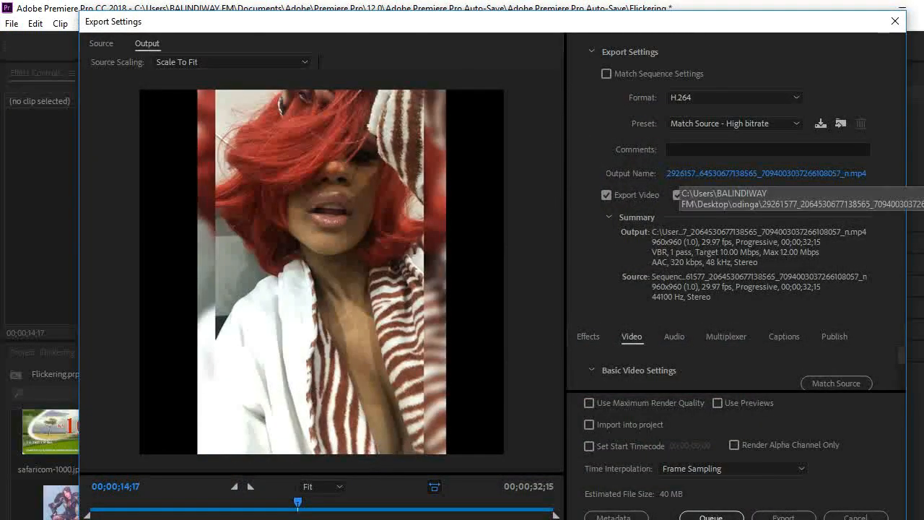
left_click(678, 174)
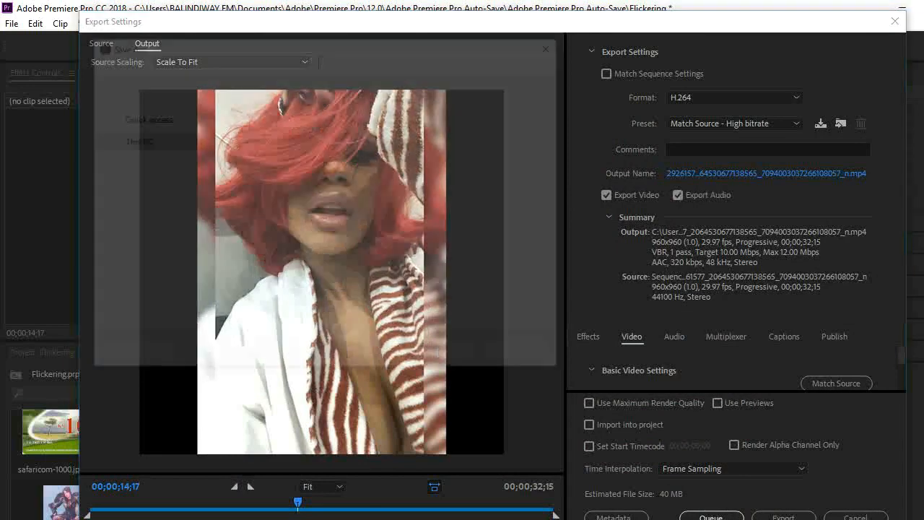